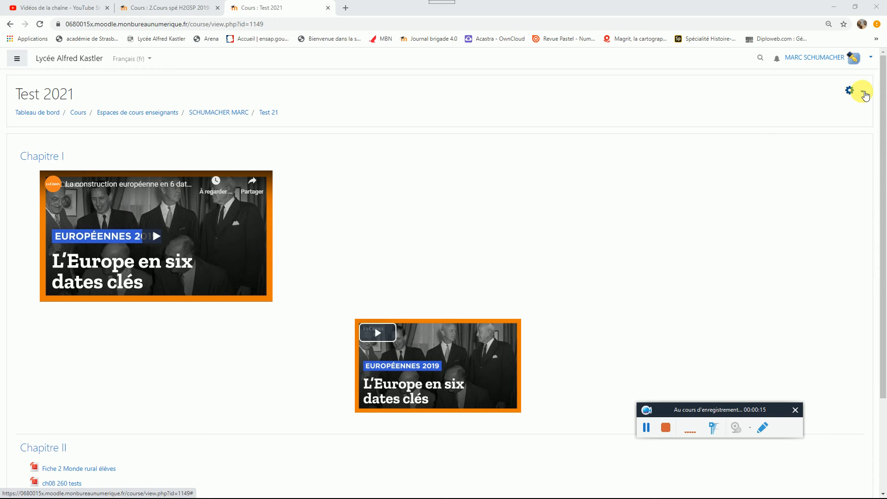
Step: Turn on editing mode for the Test 2021 course and add a Devoir activity to Chapitre II
left_click(856, 92)
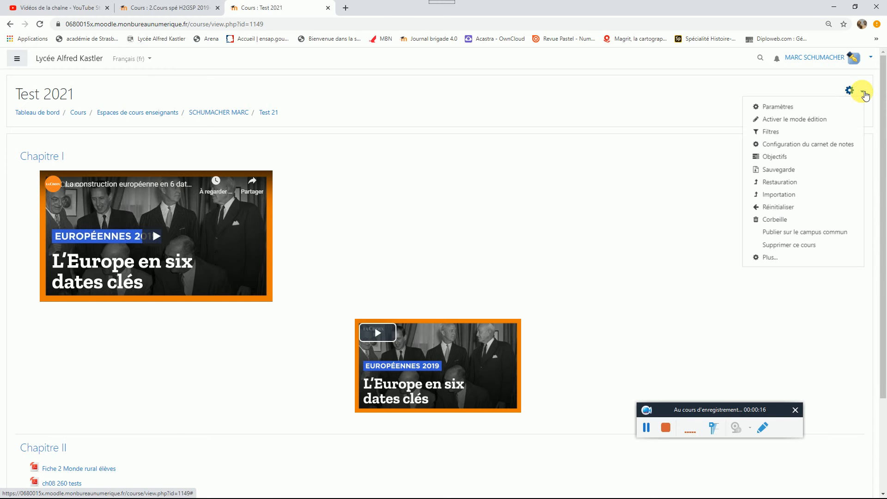
left_click(781, 119)
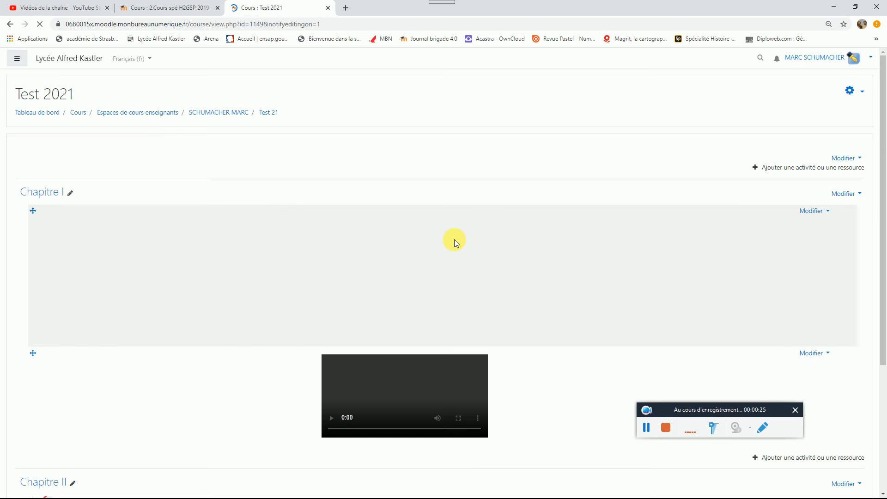
scroll(454, 240, "down", 5)
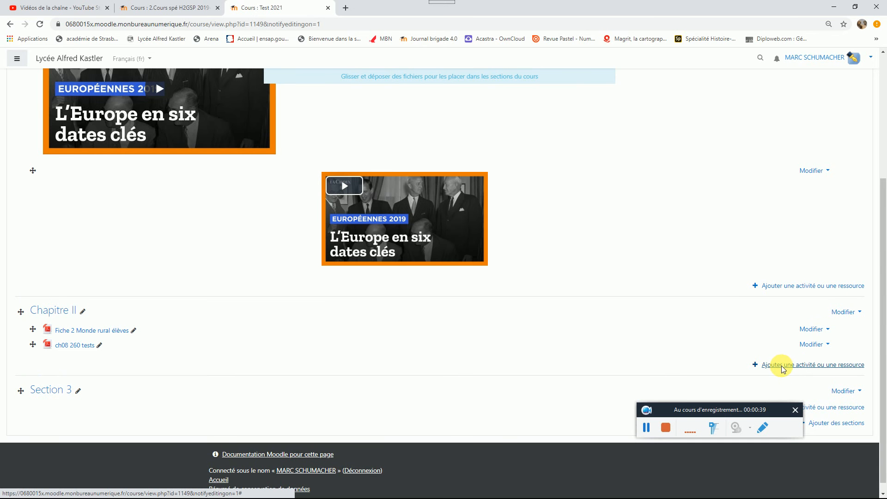
left_click(781, 365)
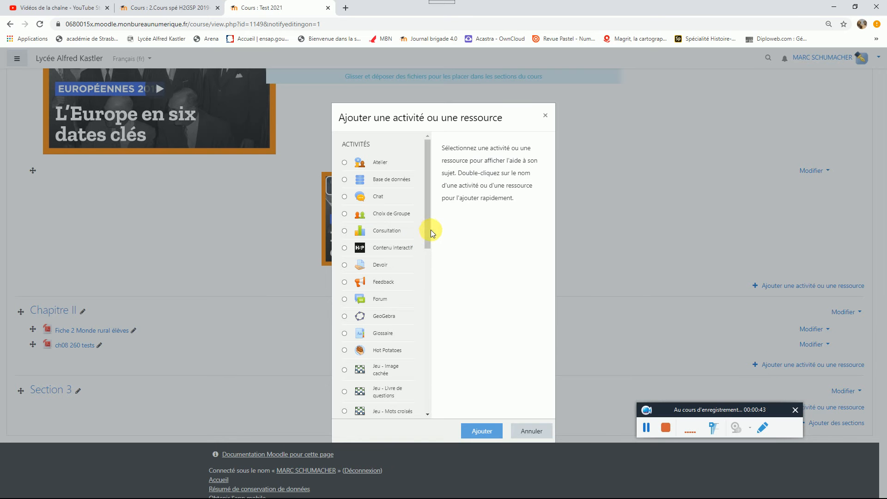
scroll(425, 230, "down", 6)
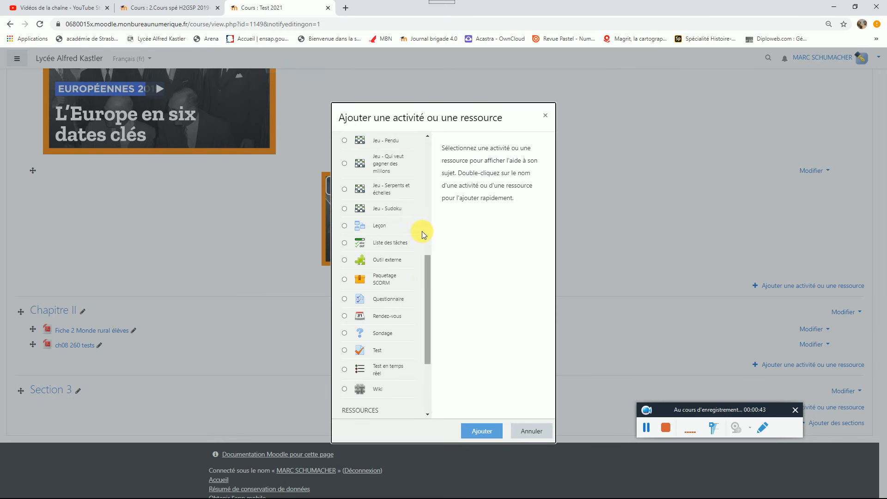
left_click(426, 154)
left_click(342, 265)
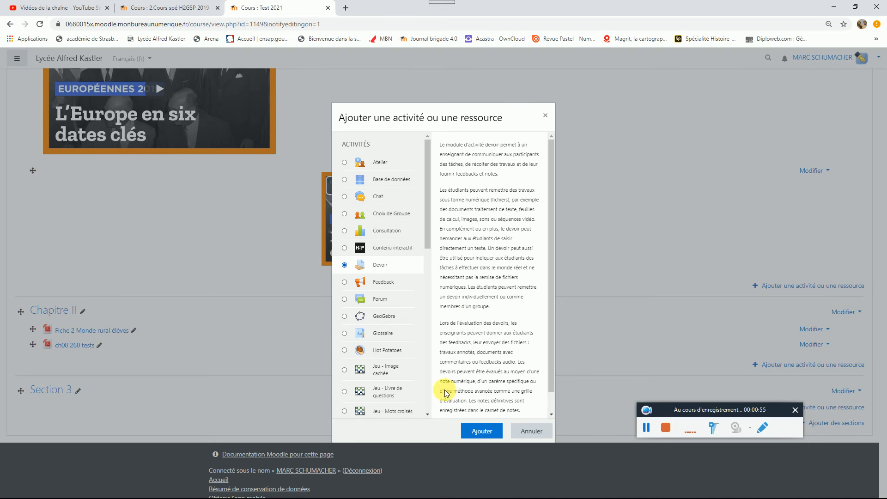
left_click(482, 431)
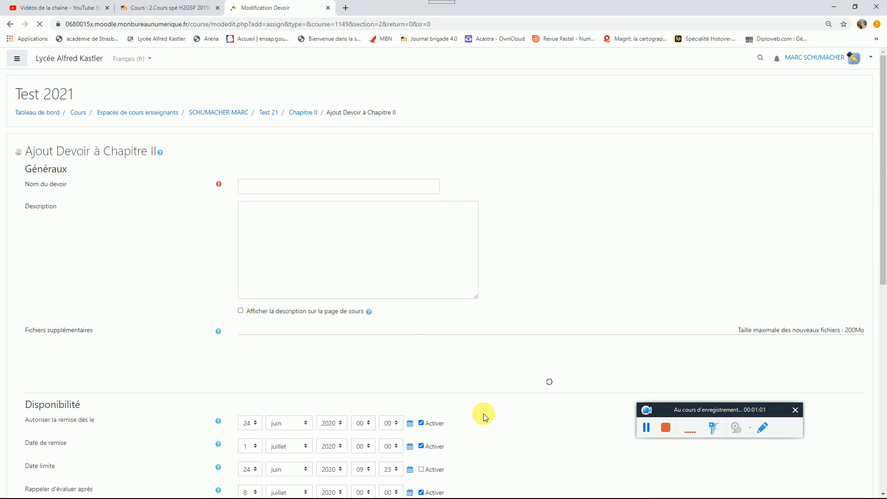
Step: Name the assignment "Devoir 1 Fichier", leave its description empty, and save it, returning to the course
left_click(290, 188)
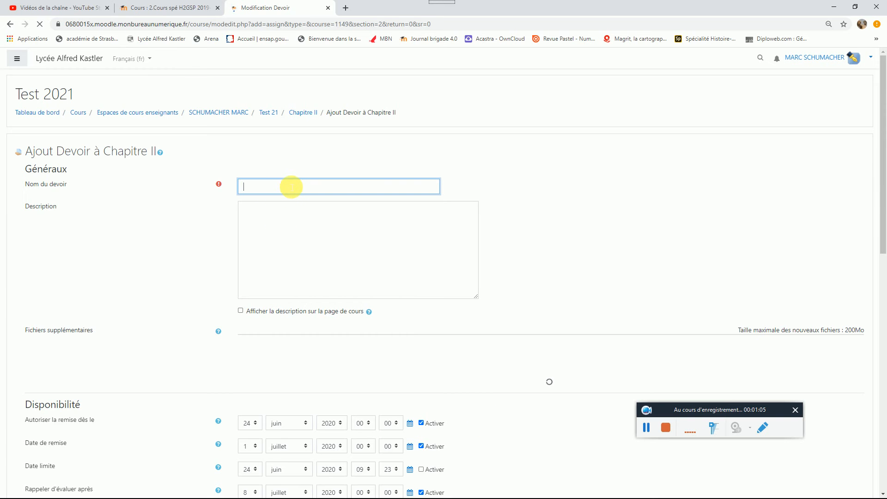
type("Devoir 1 Fichier")
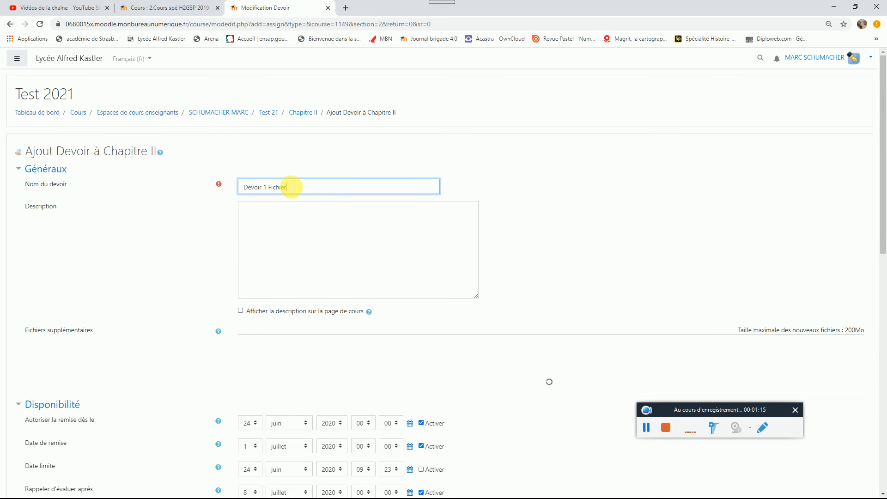
left_click(304, 246)
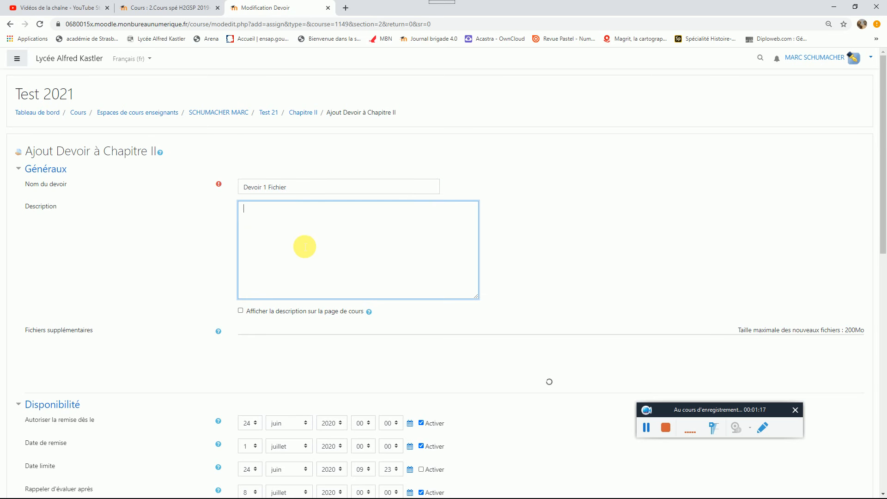
scroll(302, 244, "down", 2)
scroll(302, 242, "down", 10)
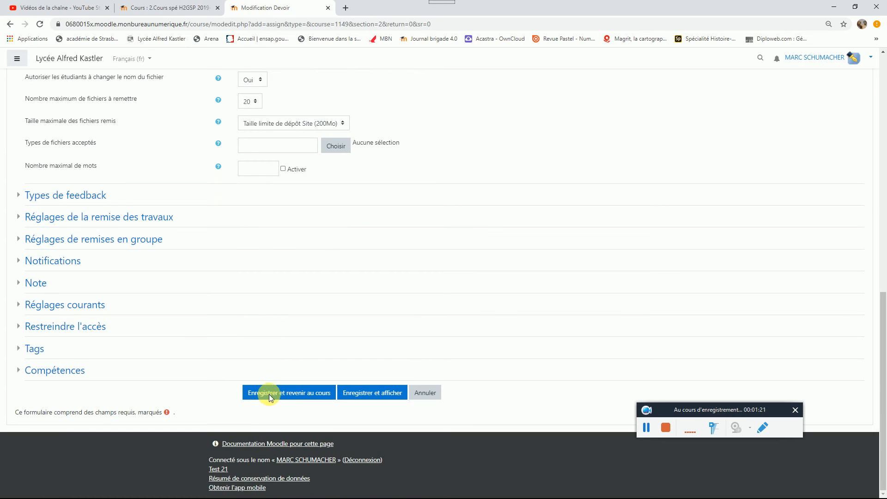
left_click(300, 397)
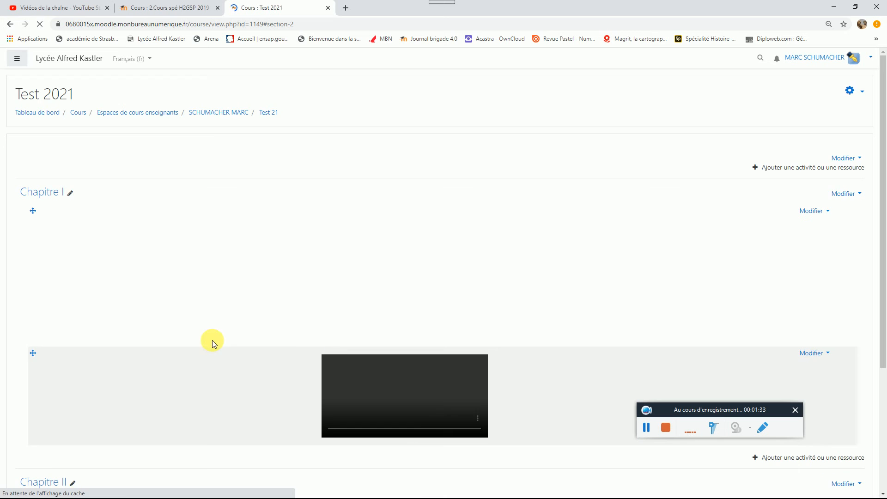
scroll(217, 340, "down", 4)
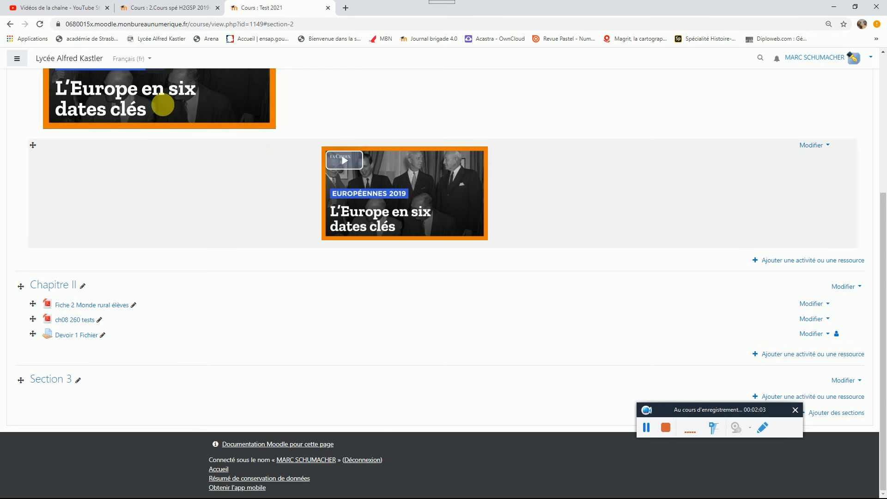
Step: In the H2GSP course, open the Etape 3 open-questions assignment and examine the table of all submitted work
left_click(156, 10)
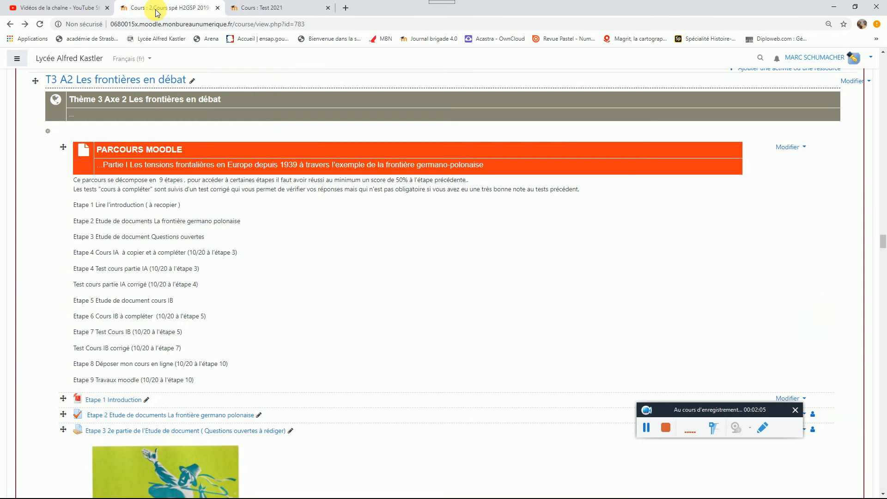
scroll(156, 348, "down", 2)
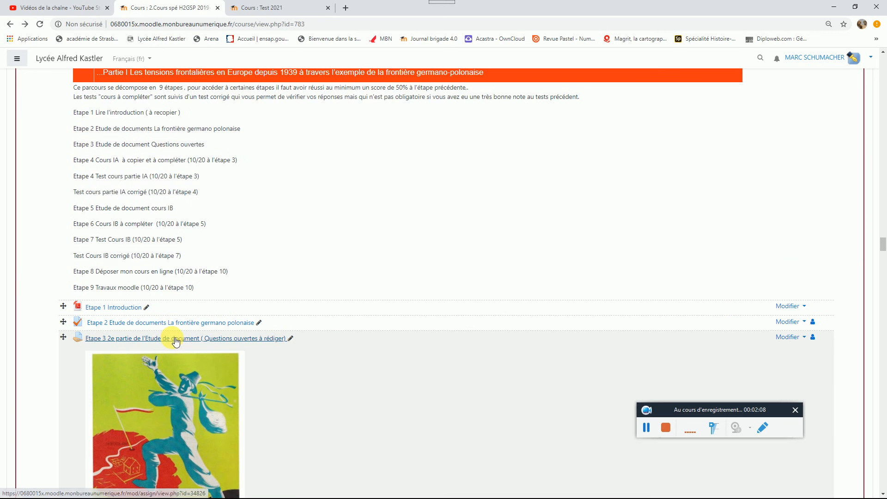
left_click(173, 339)
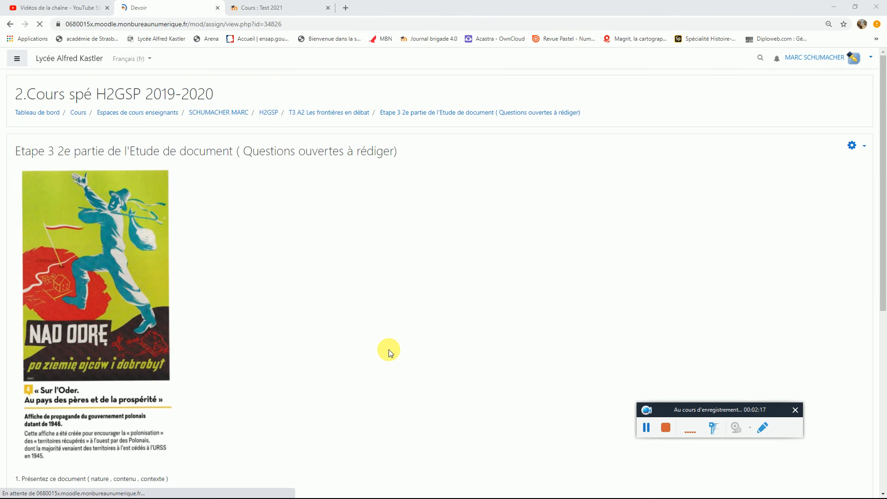
left_click(642, 429)
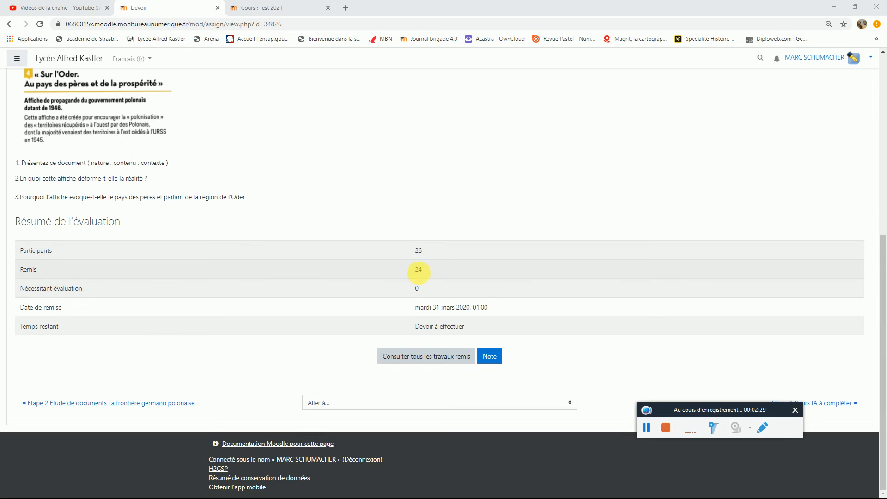
left_click(435, 360)
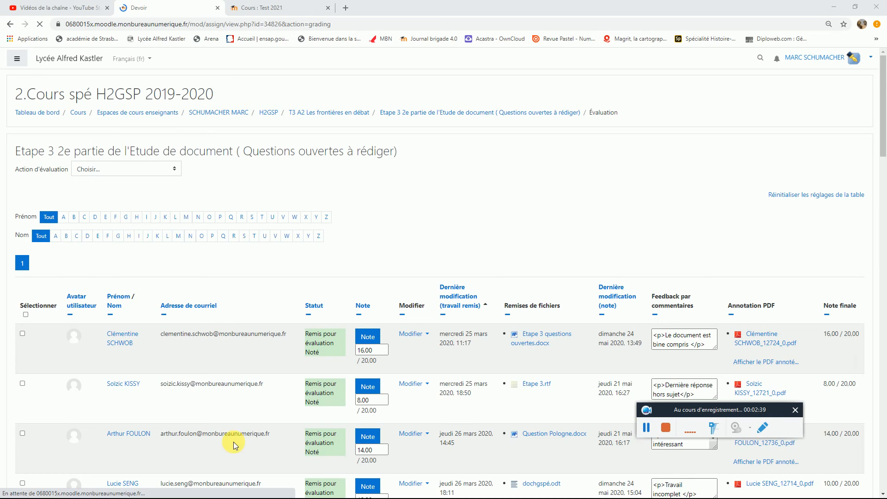
scroll(234, 442, "down", 2)
scroll(234, 439, "down", 2)
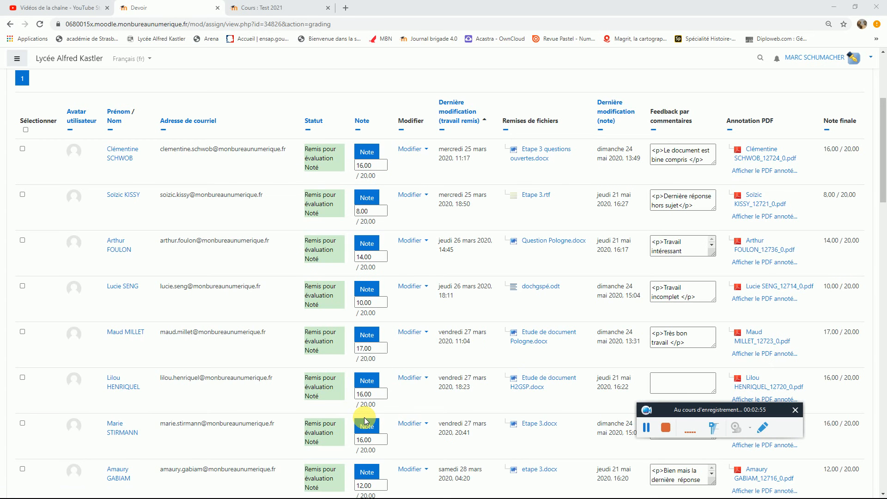
Step: Download all submitted work for the Etape 3 assignment and open the resulting zip archive
scroll(365, 420, "up", 1)
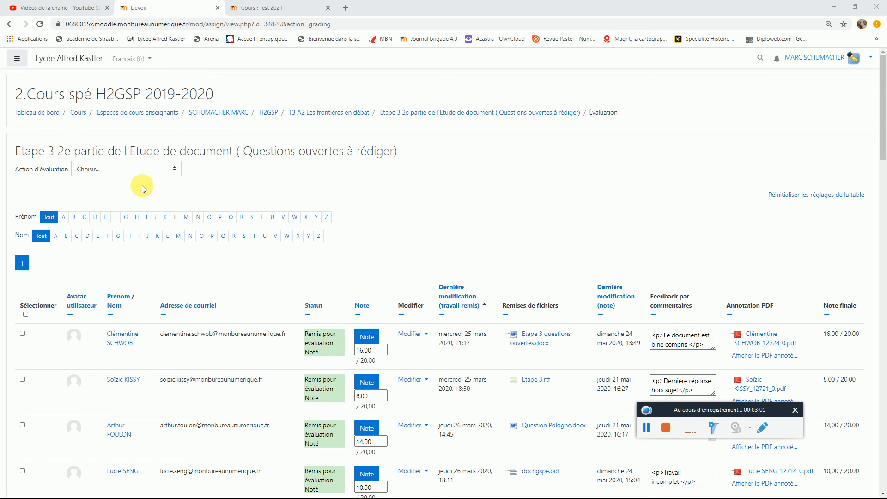
left_click(173, 172)
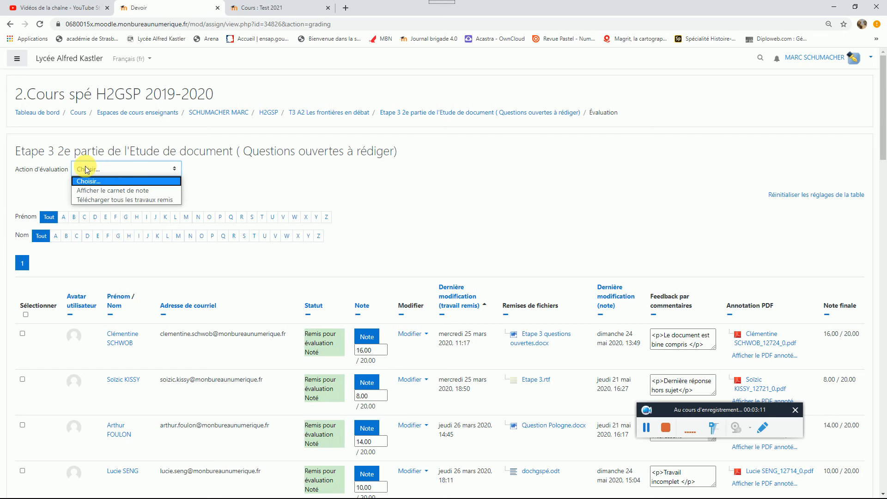
left_click(105, 200)
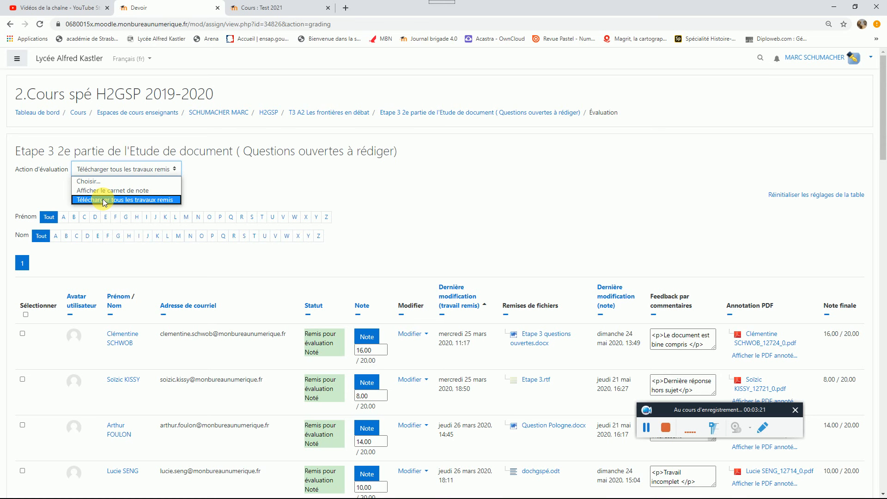
left_click(646, 428)
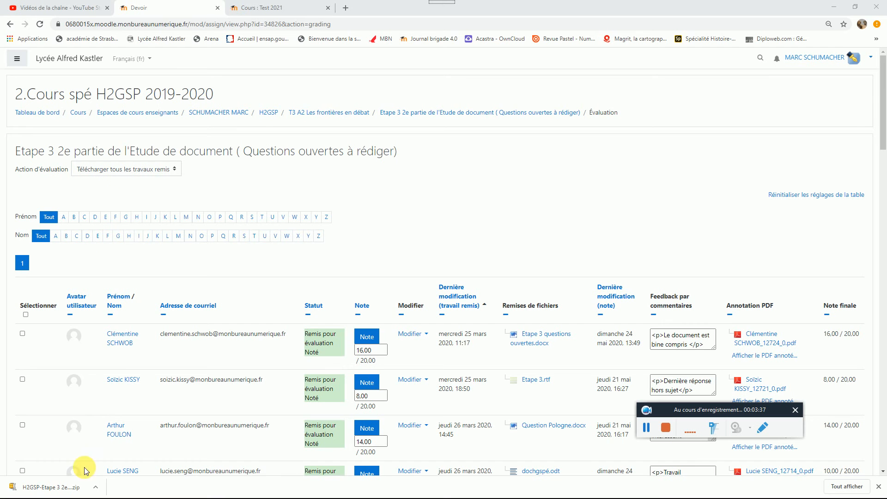
left_click(45, 489)
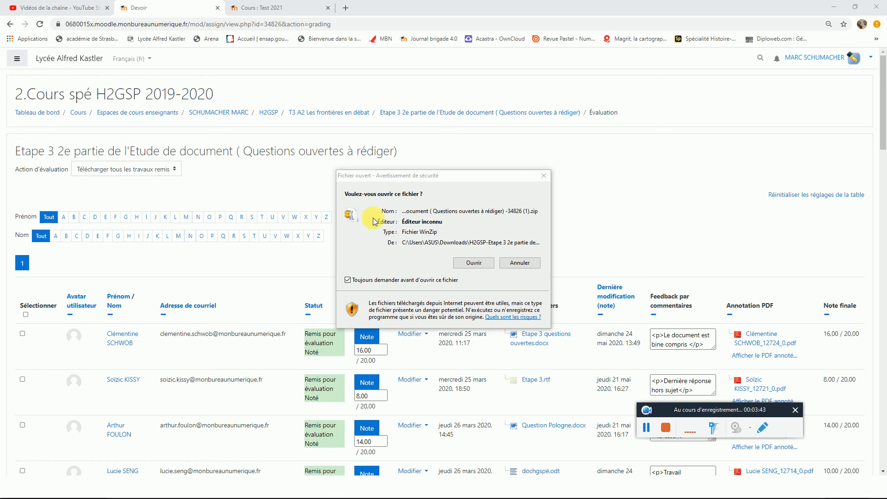
left_click(466, 264)
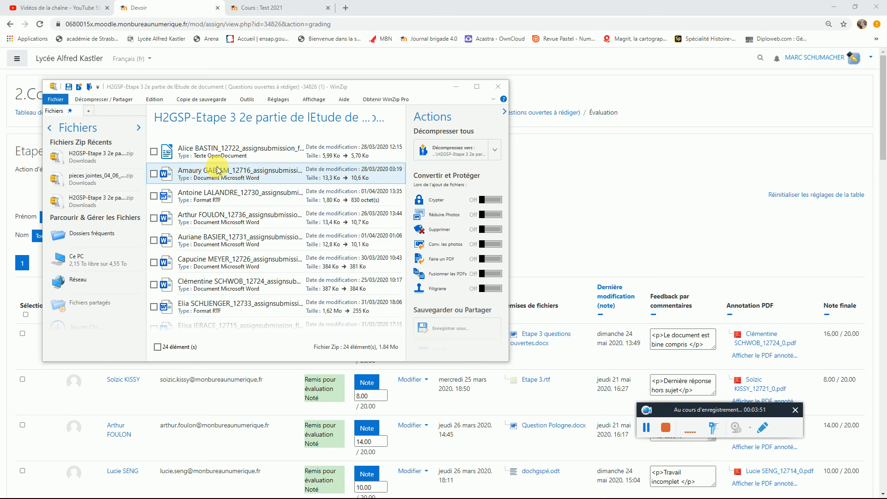
Step: Look through the student files in the downloaded archive, and close the archive window
left_click(231, 148)
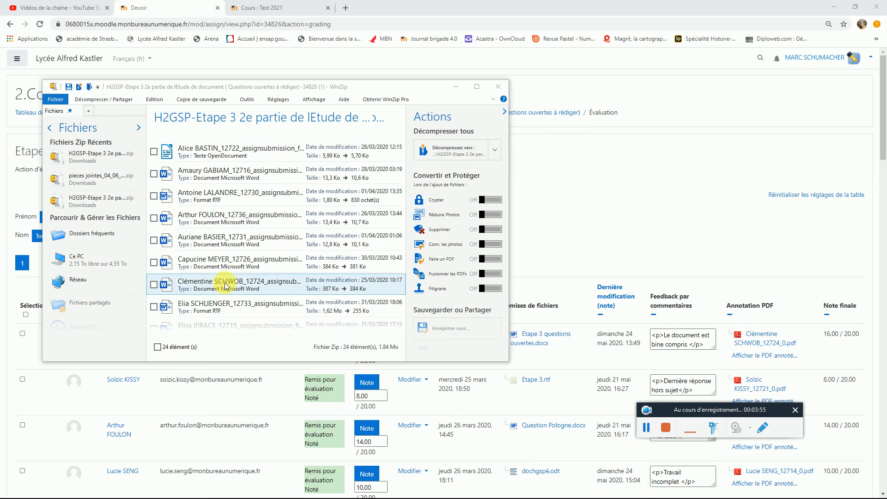
scroll(224, 290, "down", 3)
scroll(215, 282, "down", 10)
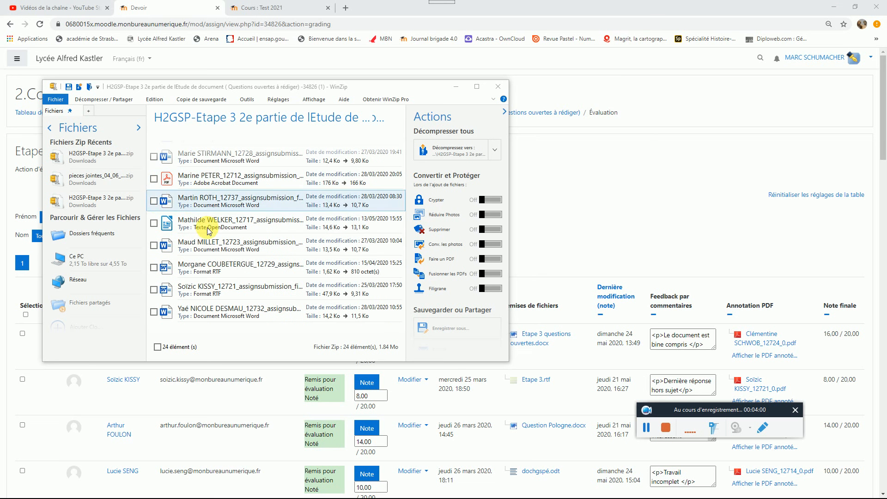
scroll(215, 291, "up", 16)
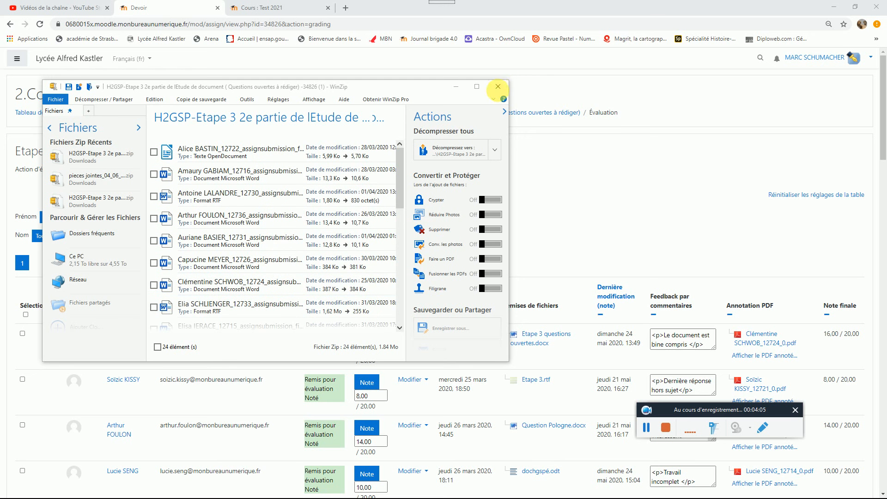
left_click(498, 88)
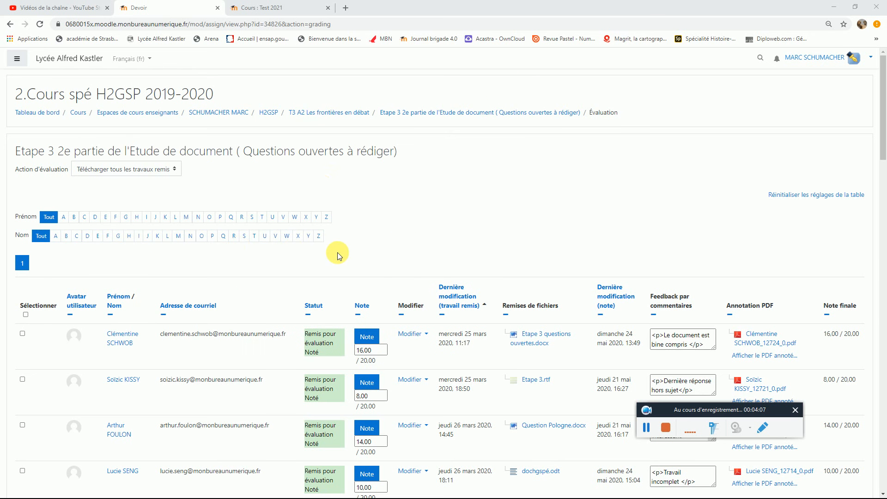
Step: Return to the Test 2021 course and add another Devoir activity to Chapitre II
left_click(274, 12)
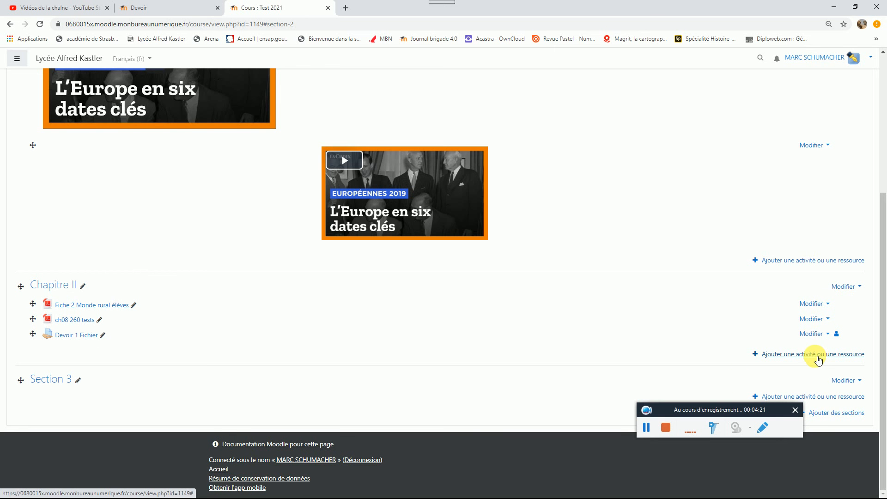
left_click(815, 355)
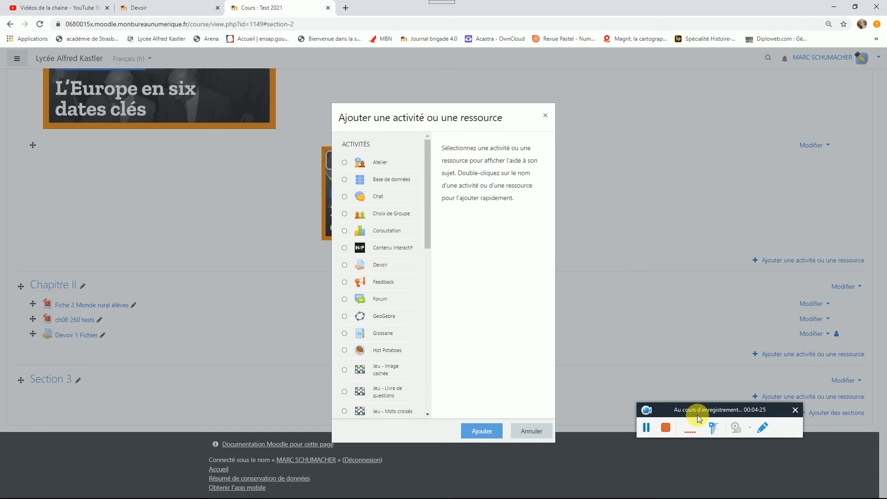
scroll(386, 231, "down", 6)
left_click_drag(433, 324, 423, 156)
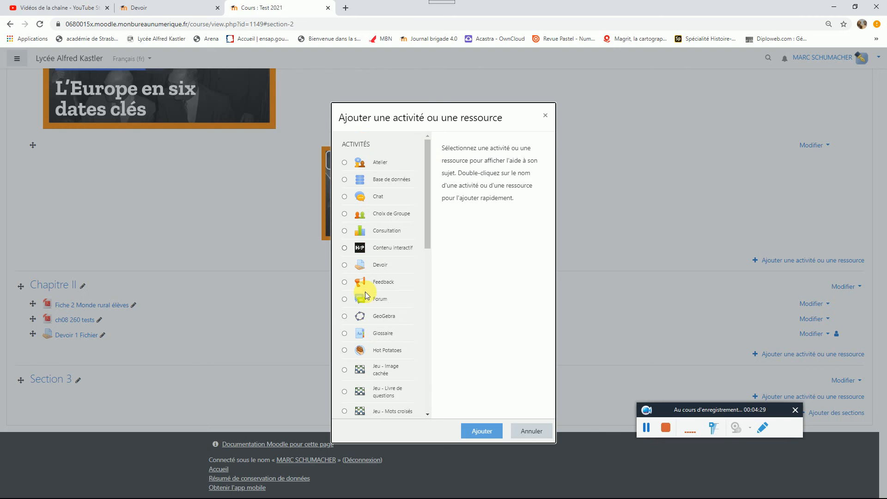
left_click(344, 266)
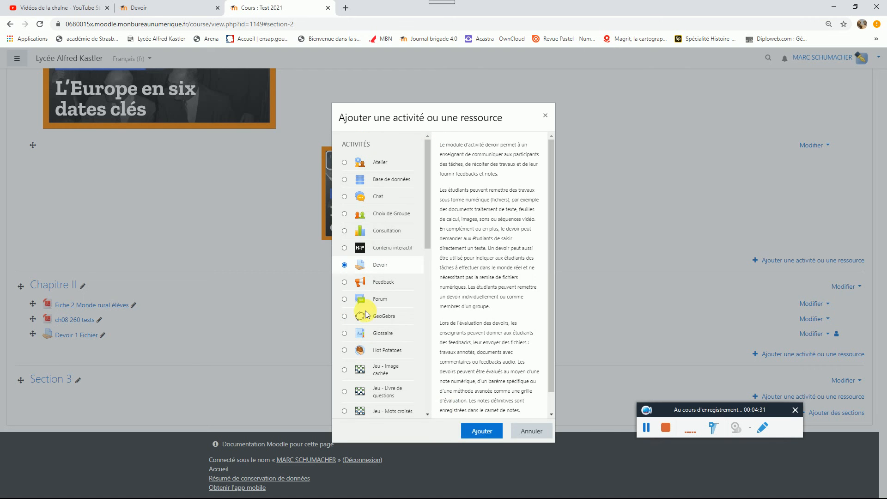
left_click(488, 435)
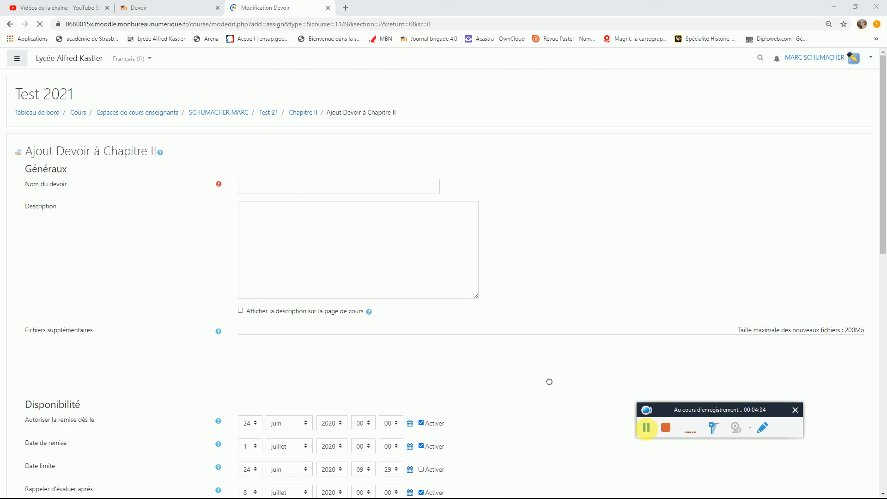
Step: Name the new assignment "Devoir 2 Texte"
left_click(302, 191)
left_click(303, 190)
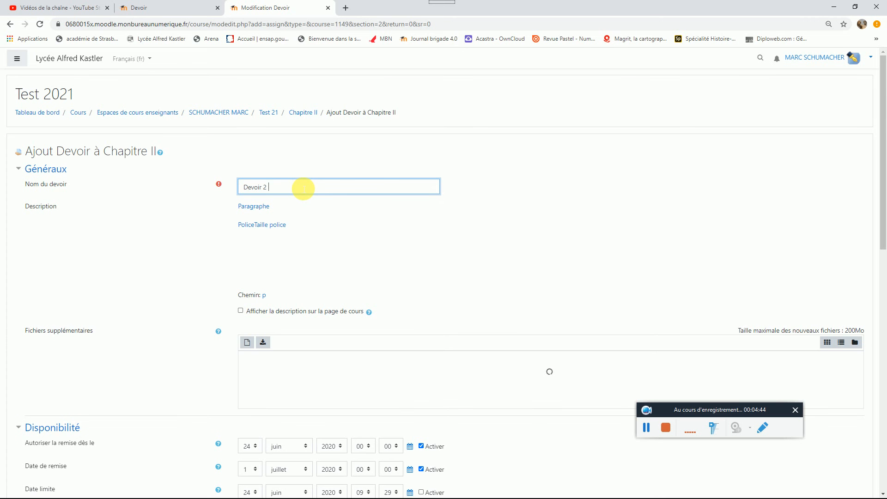
type("Te")
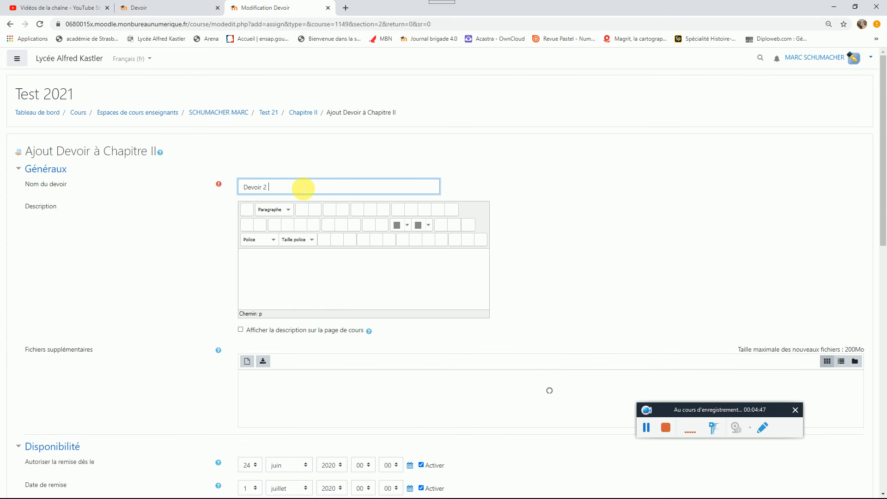
type("xte")
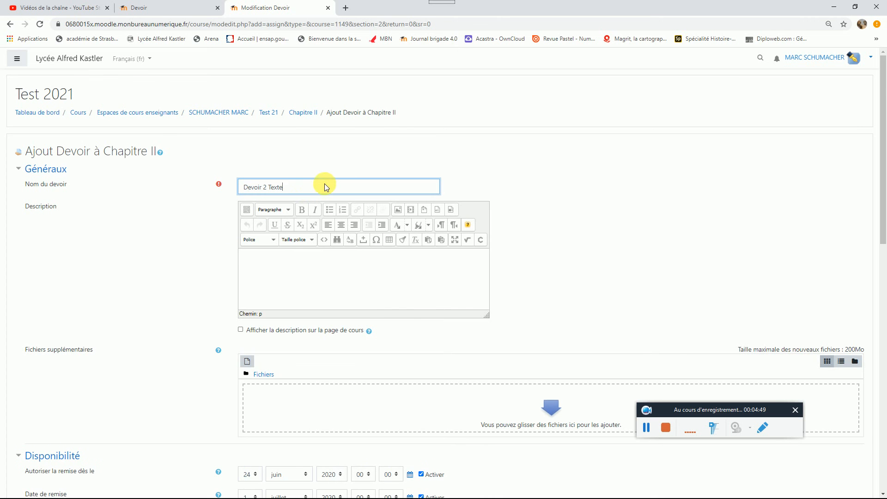
Step: Replace file submissions with Texte en ligne as the only submission type, and save the assignment, returning to the course
scroll(224, 234, "down", 5)
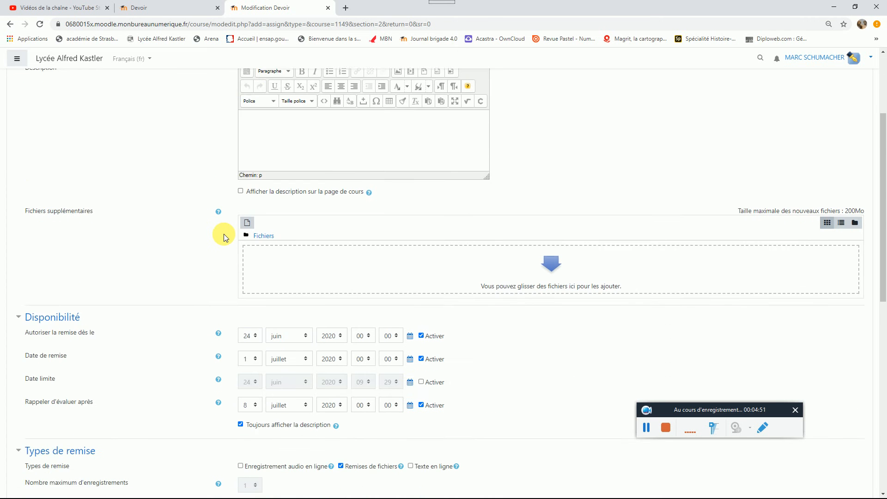
scroll(223, 234, "down", 3)
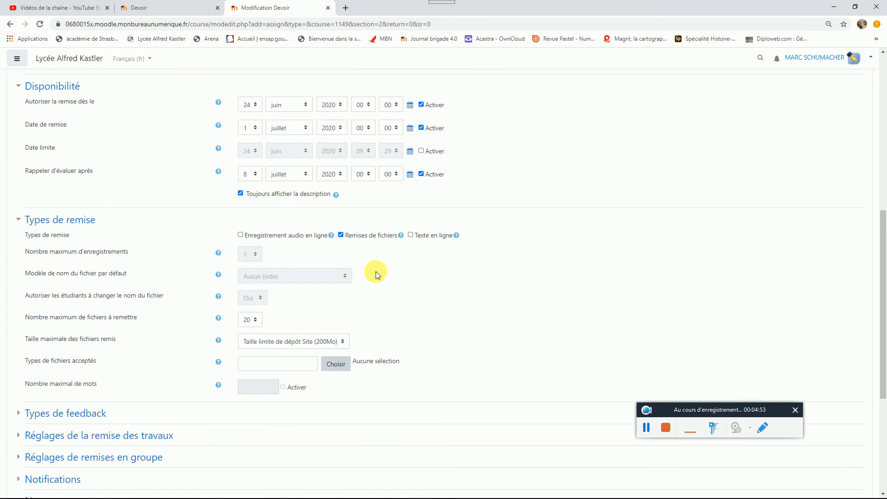
left_click(342, 235)
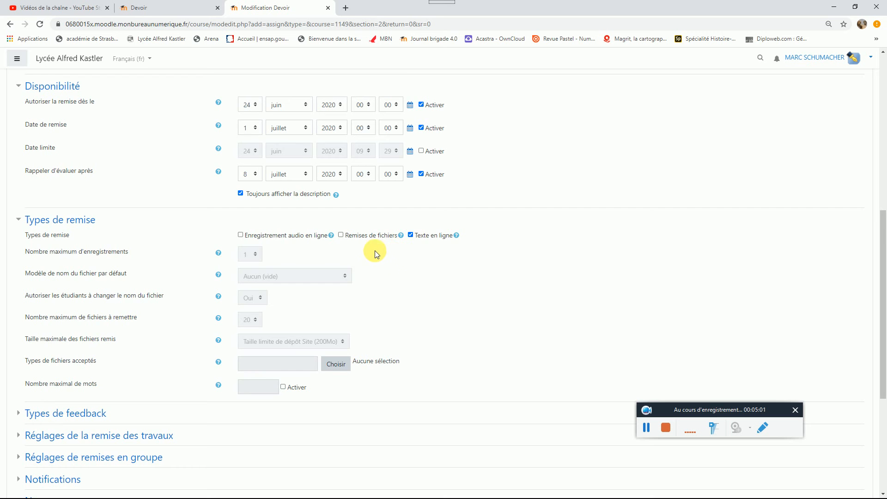
scroll(376, 260, "down", 2)
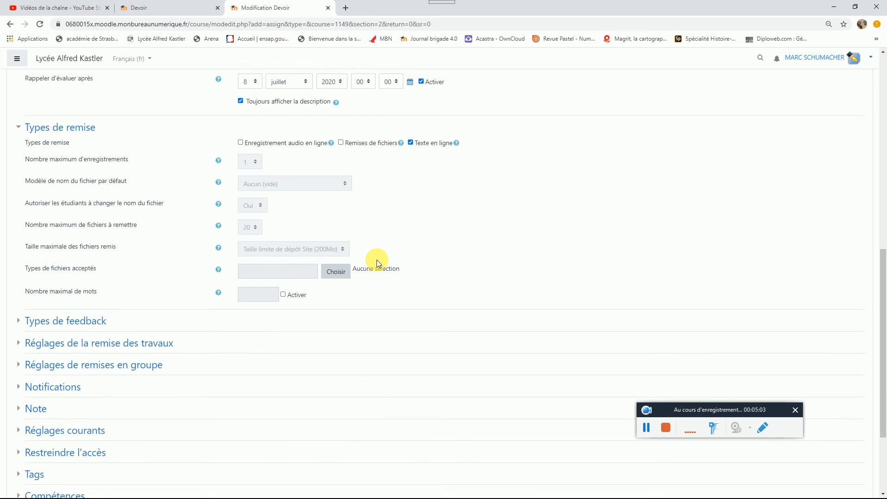
scroll(376, 259, "down", 3)
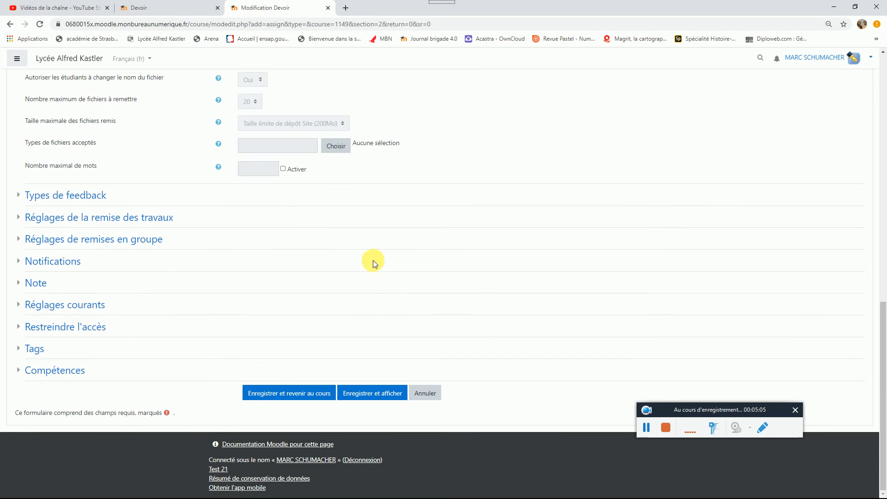
left_click(288, 393)
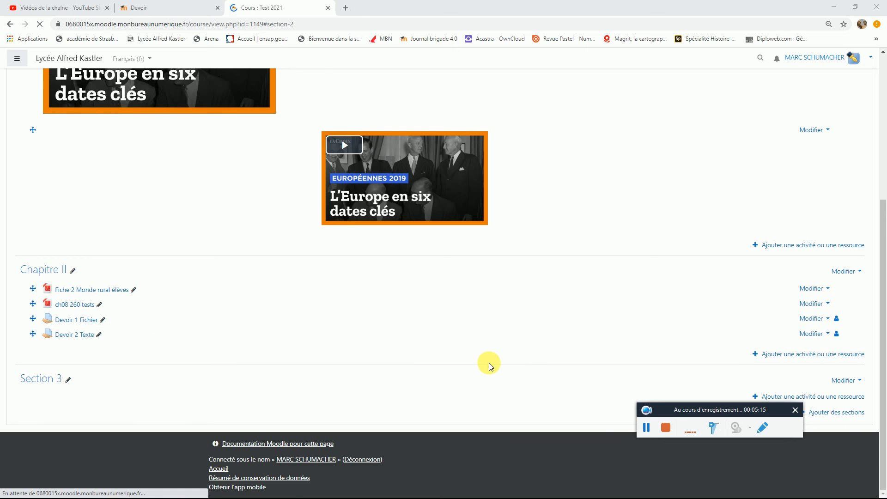
Step: Switch to the Élève role to display the Test 2021 course as a student
scroll(481, 362, "up", 5)
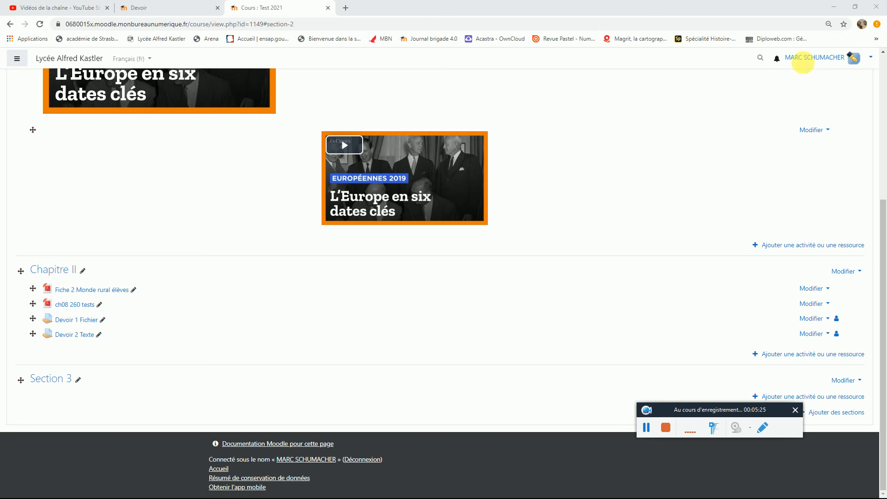
left_click(646, 425)
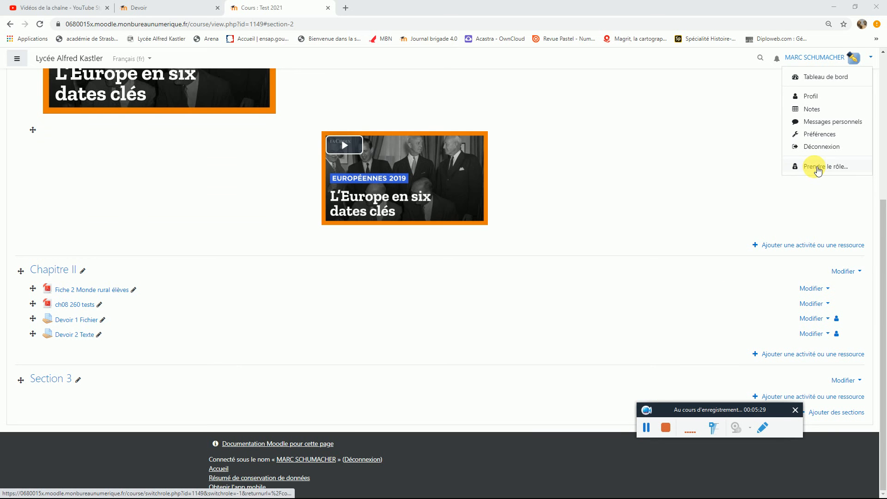
left_click(818, 169)
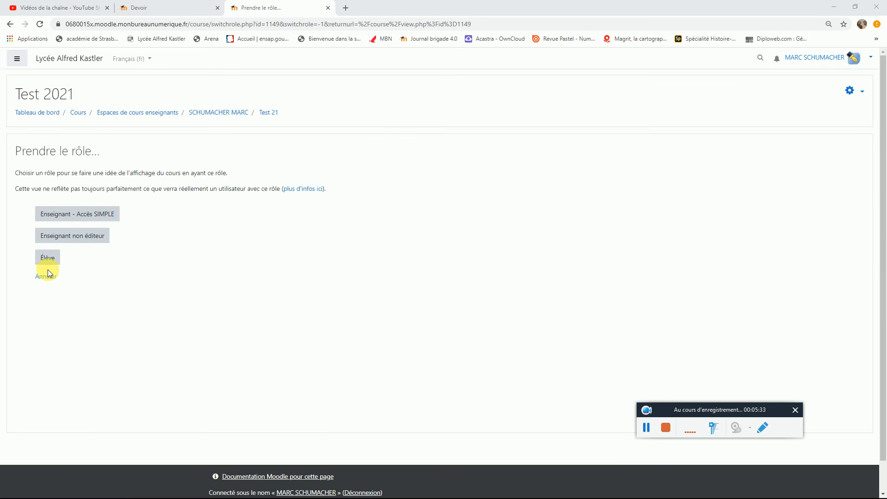
left_click(48, 258)
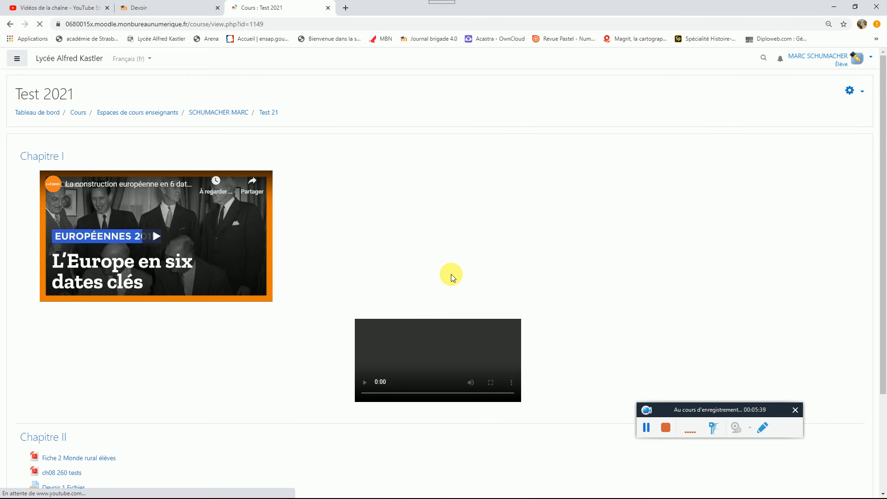
Step: Open the Devoir 1 Fichier assignment in Chapitre II and start adding a submission
scroll(453, 275, "down", 3)
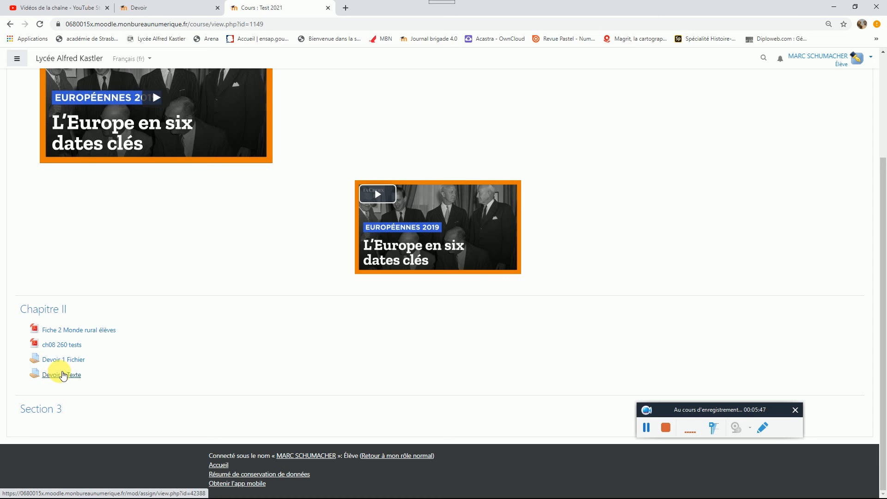
left_click(62, 362)
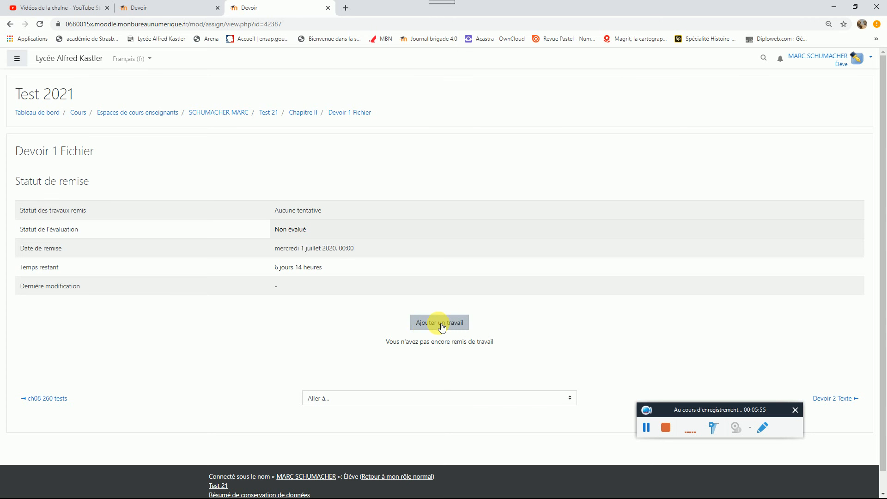
left_click(441, 323)
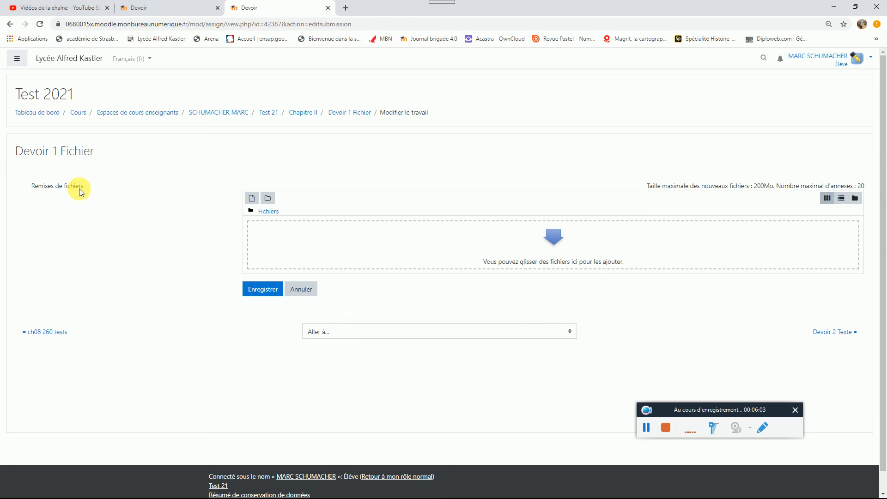
Step: Upload "LISTE DES THEMES ET CHAPITRES TRAITES AVANT LE CONFINEMENT (1).docx" from the 1.Terminale folder and save the submission
left_click(252, 198)
left_click(296, 199)
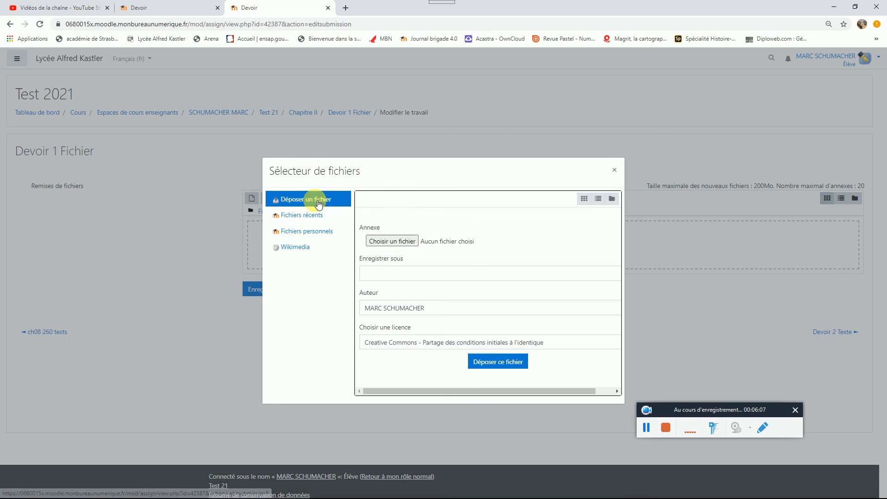
left_click(404, 244)
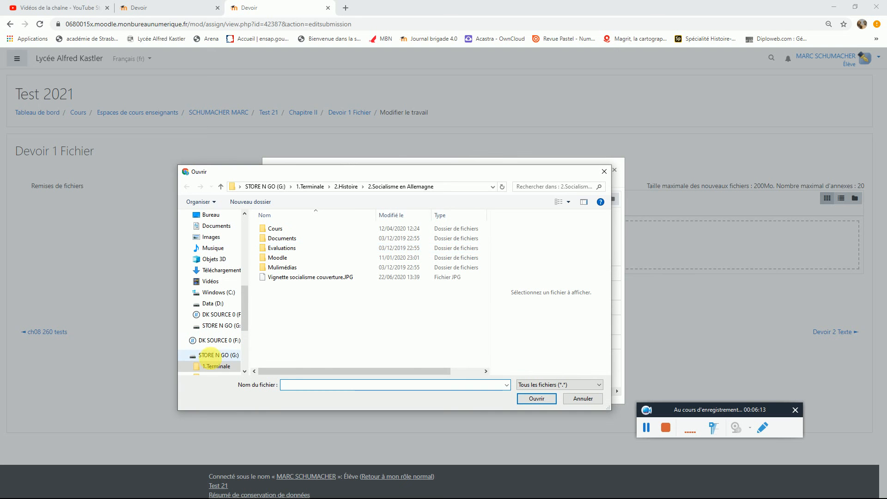
left_click(215, 367)
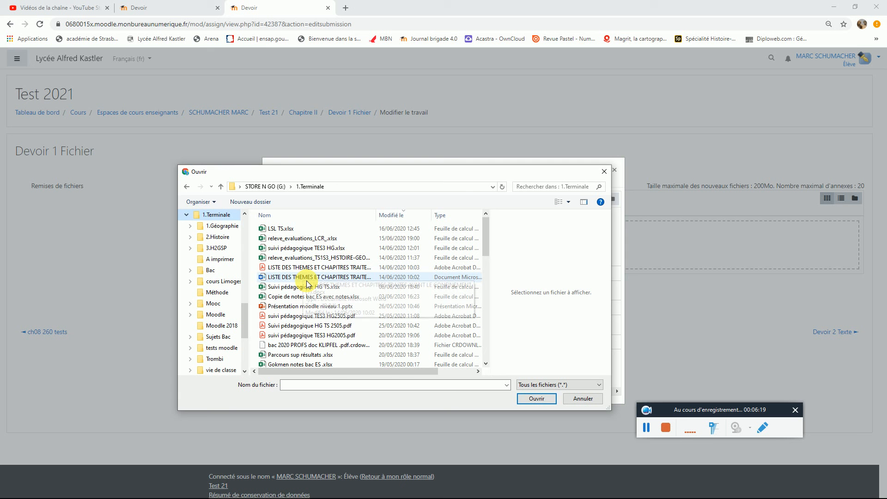
left_click(299, 280)
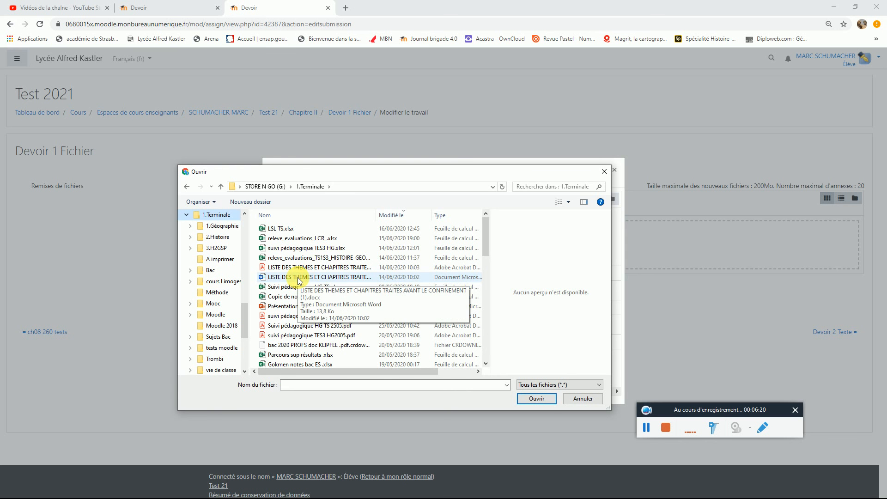
left_click(298, 279)
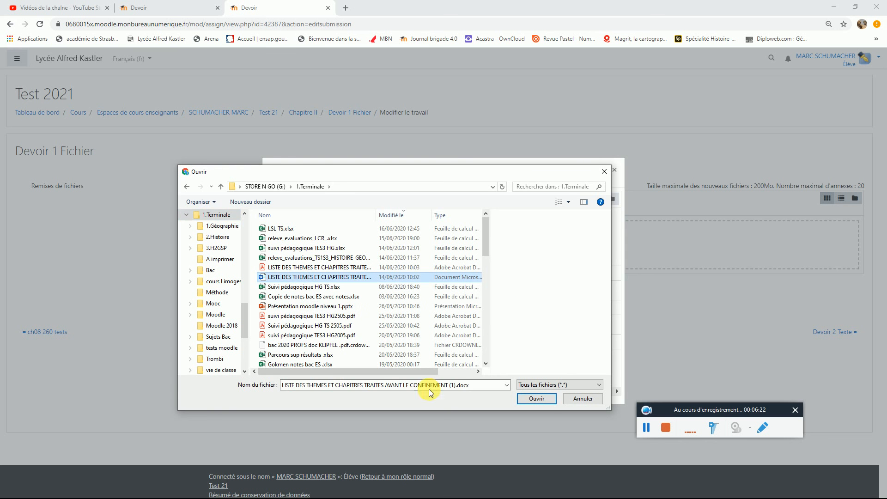
left_click(551, 402)
left_click(499, 362)
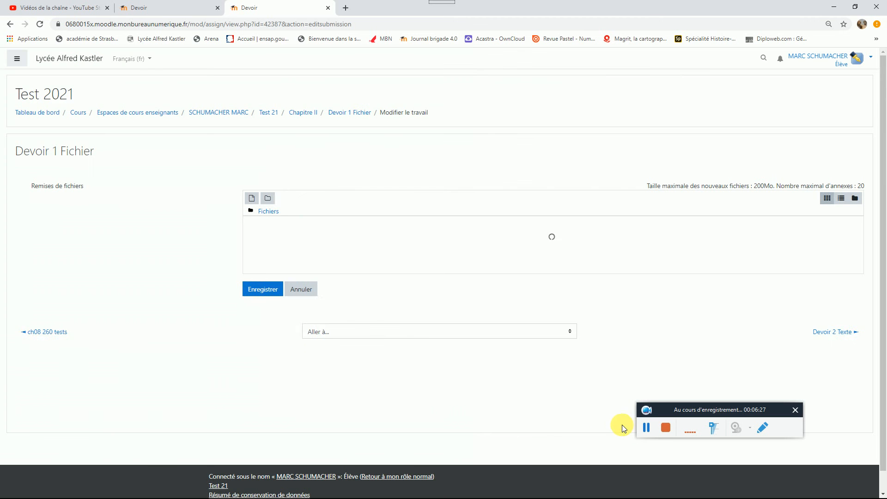
left_click(274, 300)
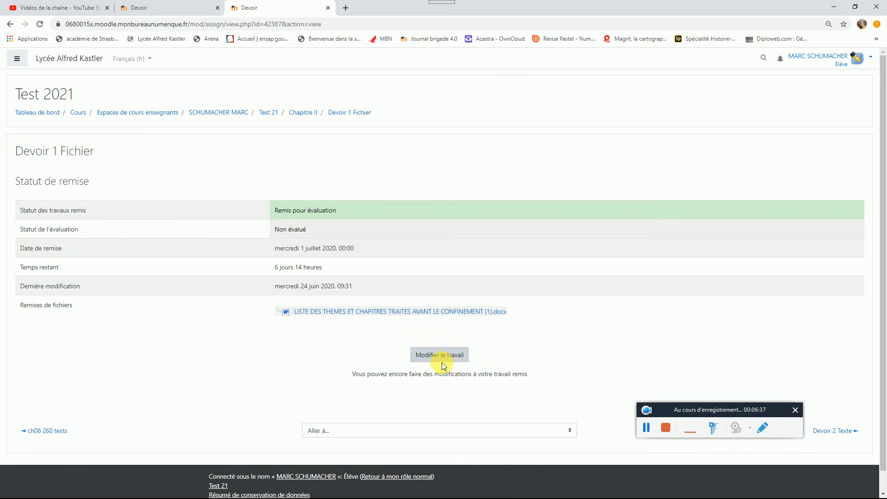
Step: Return to the Test 2021 course, open the Devoir 2 Texte assignment and start adding a submission
scroll(335, 344, "down", 1)
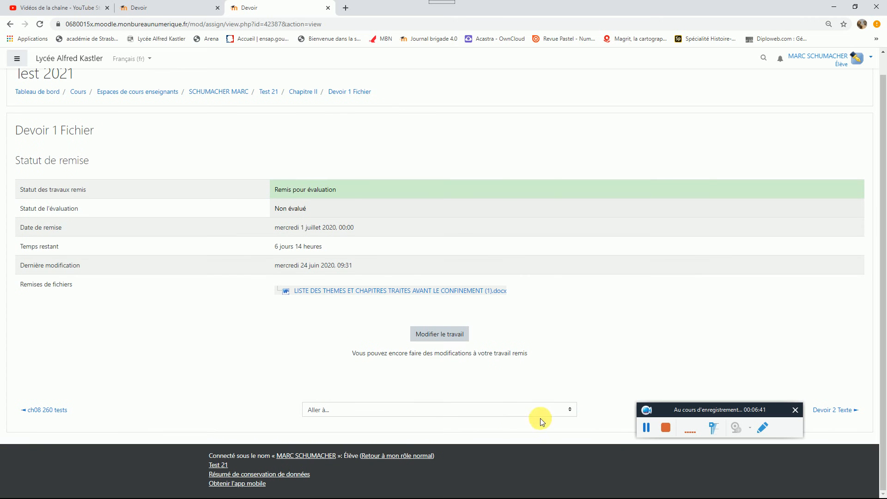
scroll(416, 305, "up", 1)
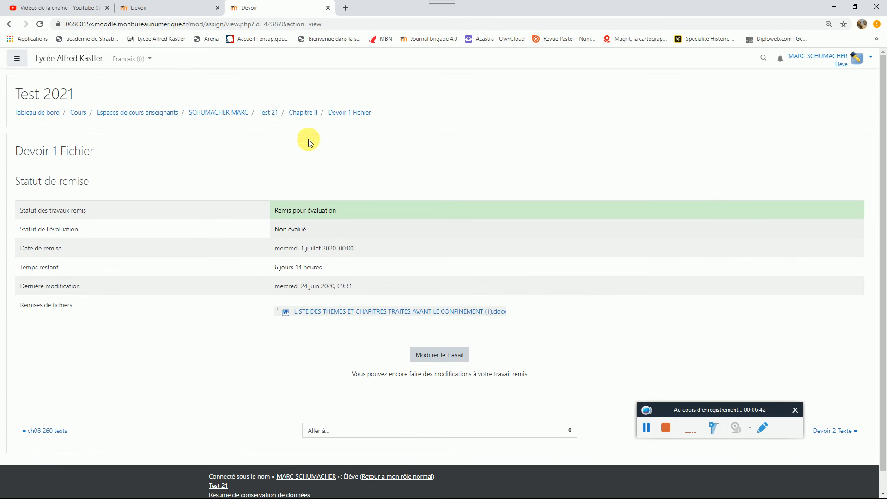
left_click(265, 113)
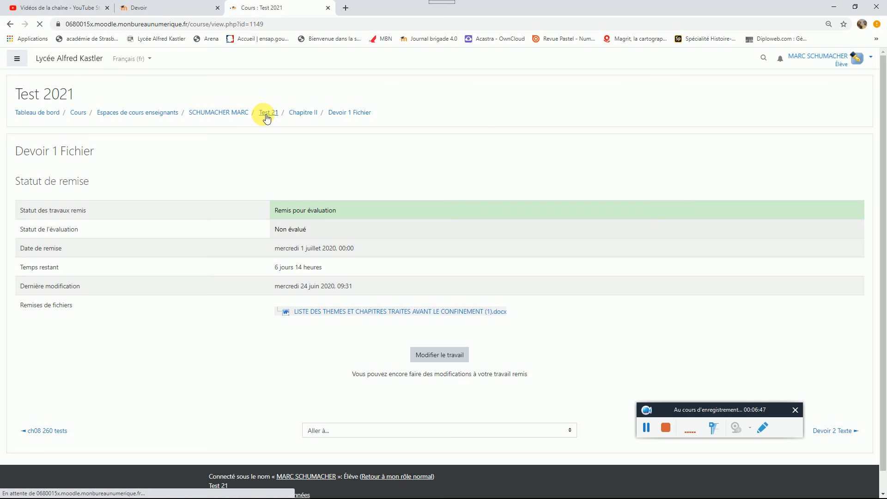
scroll(213, 256, "down", 3)
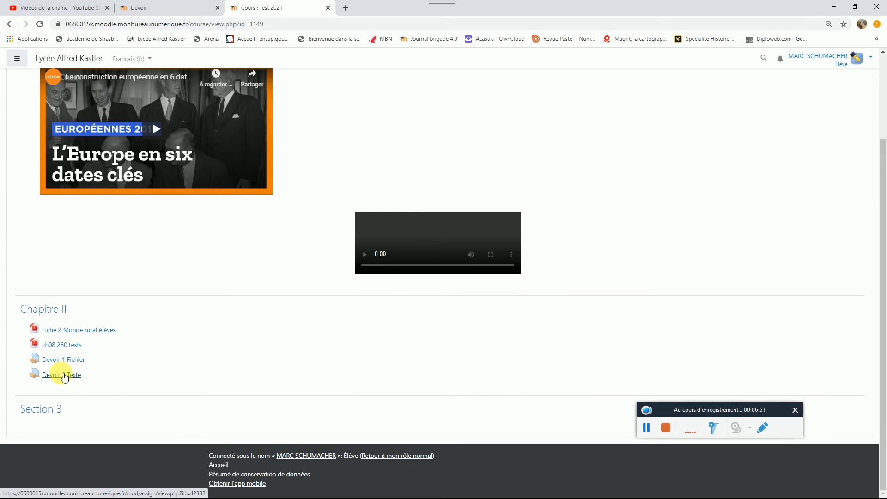
left_click(65, 376)
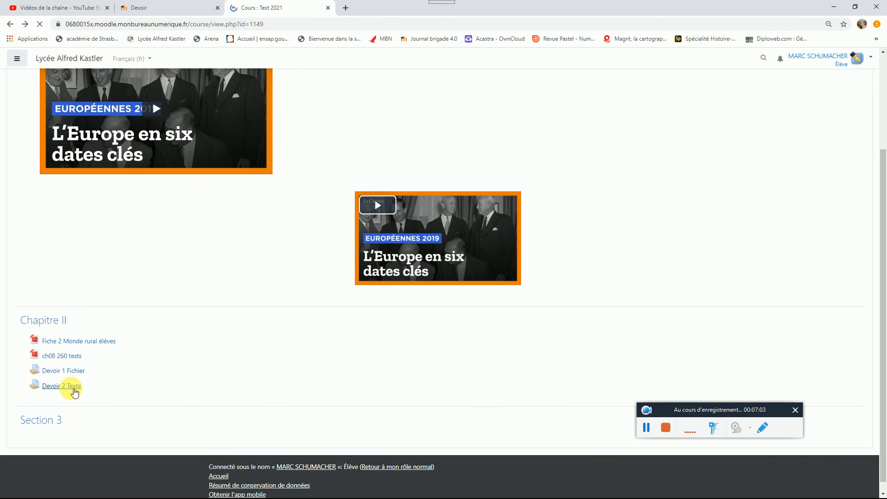
left_click(72, 387)
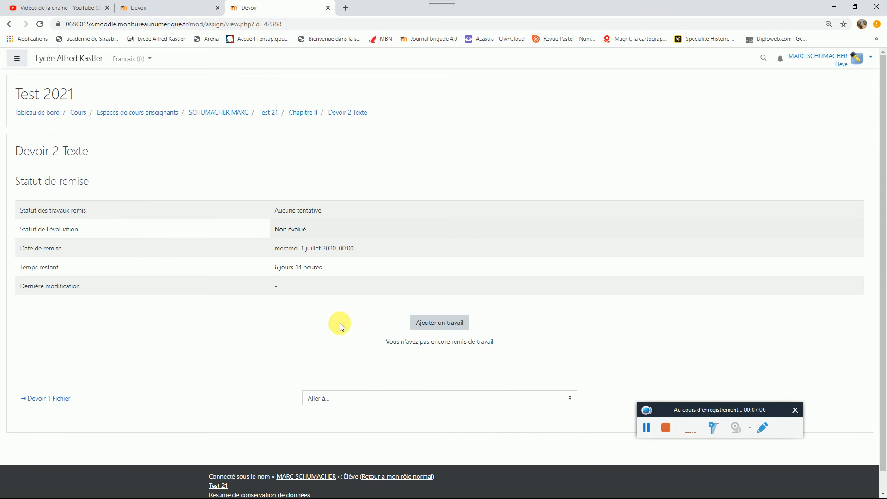
right_click(452, 328)
left_click(446, 324)
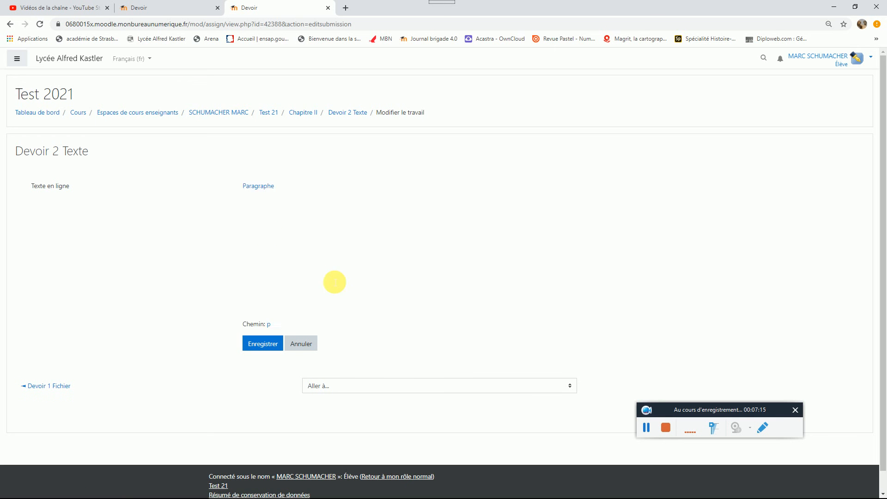
Step: Enter "Répondre à la question" as the online text answer and start a new line below it
left_click(301, 224)
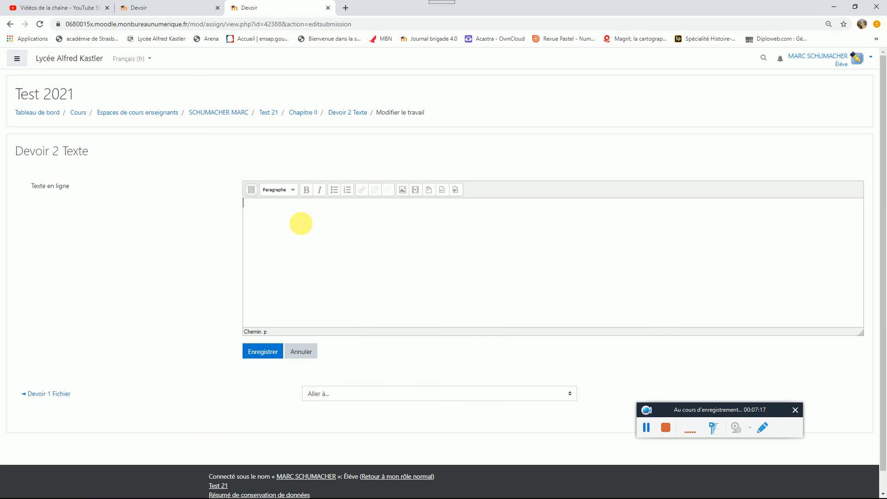
type("Répondre à la question")
key("Return")
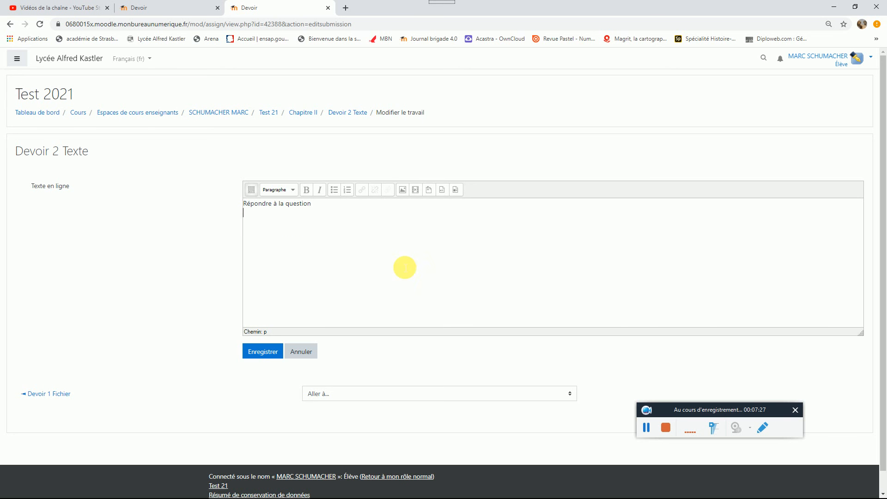
Step: Record a short audio clip and insert it into the online text answer with the label "Annotation audio"
left_click(444, 190)
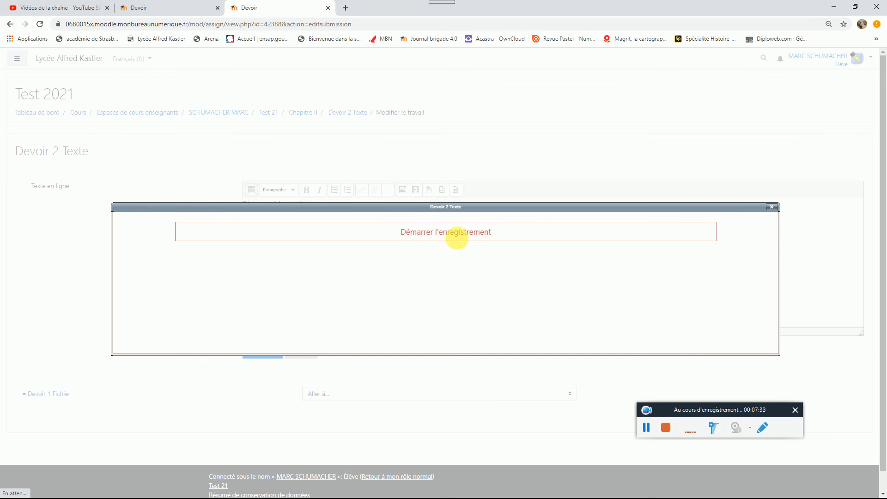
left_click(457, 235)
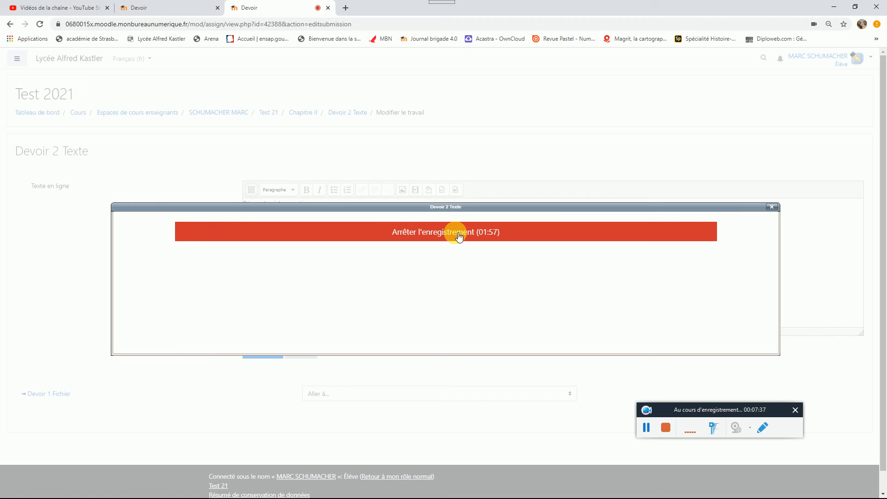
left_click(459, 237)
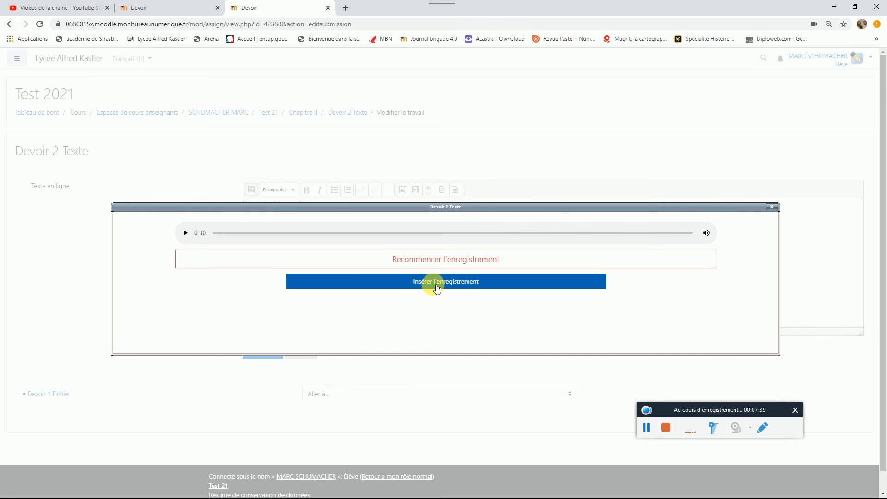
left_click(437, 288)
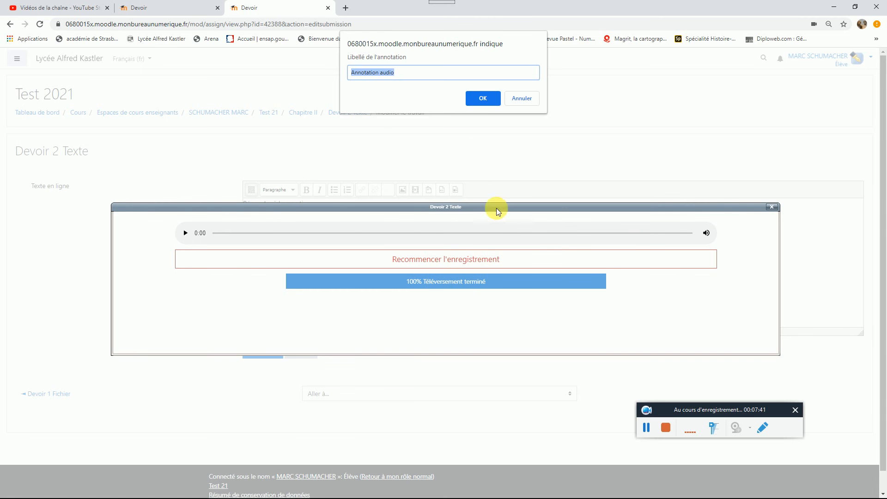
left_click(484, 102)
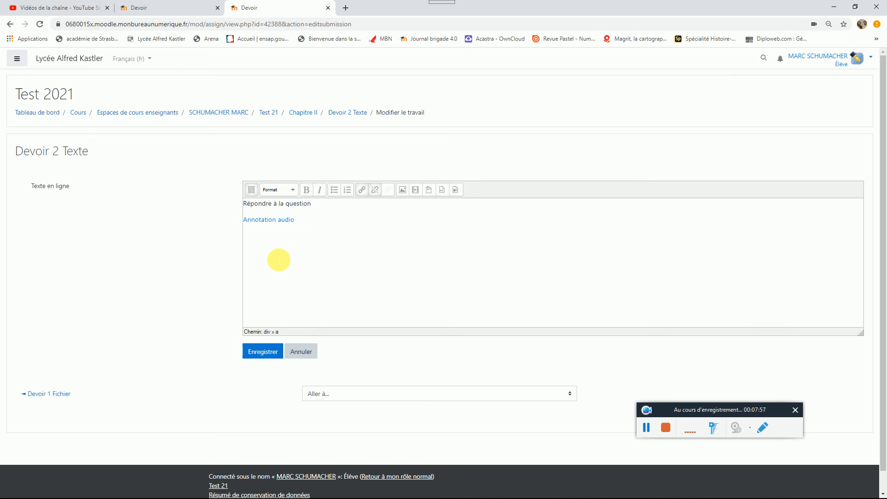
Step: Save the Devoir 2 Texte submission and play back its audio annotation from the submission status page
left_click(257, 352)
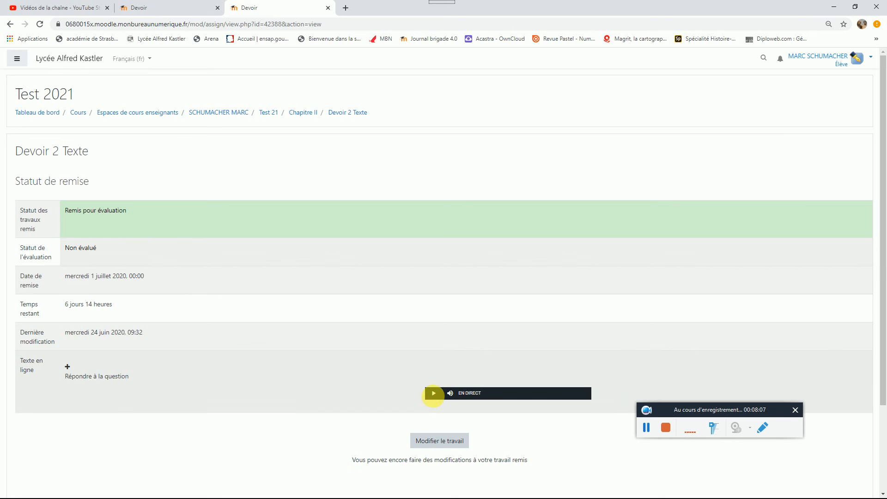
left_click(434, 394)
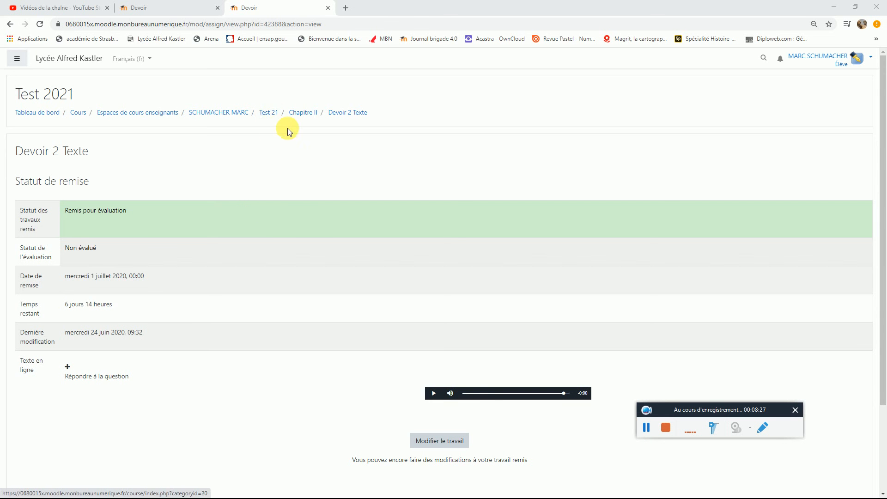
Step: Return to the Test 2021 course page and view the assignments listed in Chapitre II
left_click(268, 112)
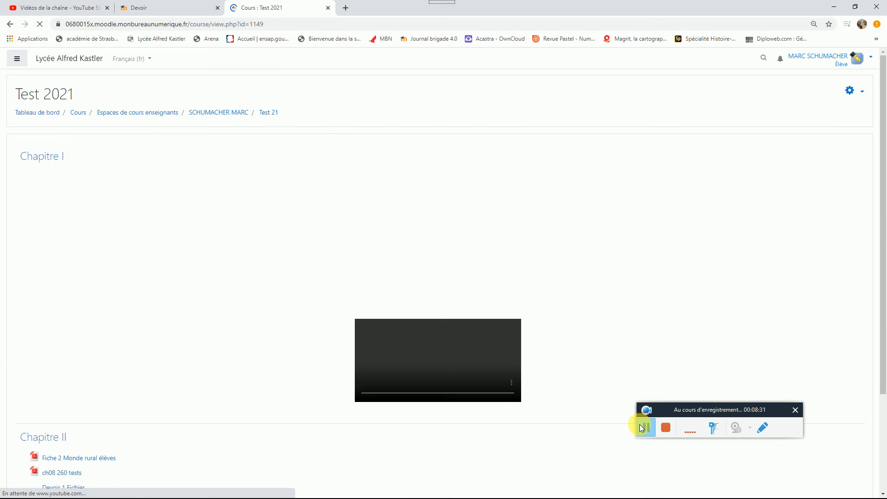
left_click(640, 425)
scroll(206, 324, "down", 1)
scroll(205, 326, "down", 3)
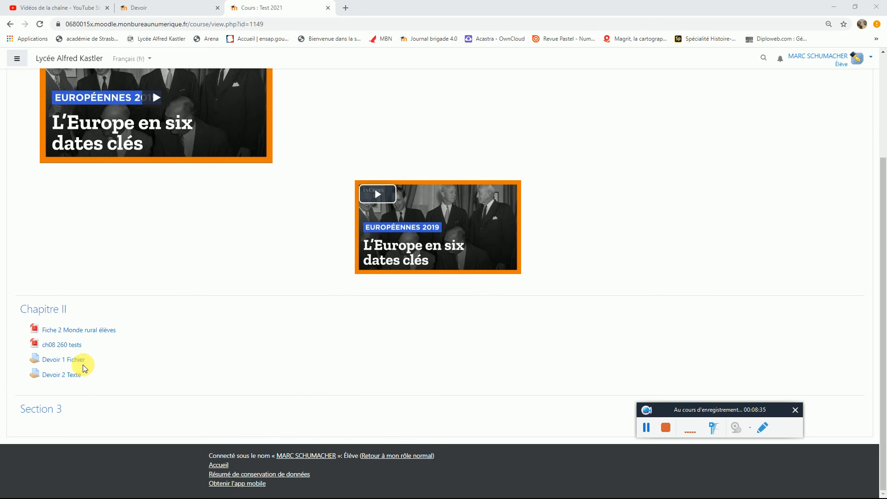
scroll(85, 362, "up", 3)
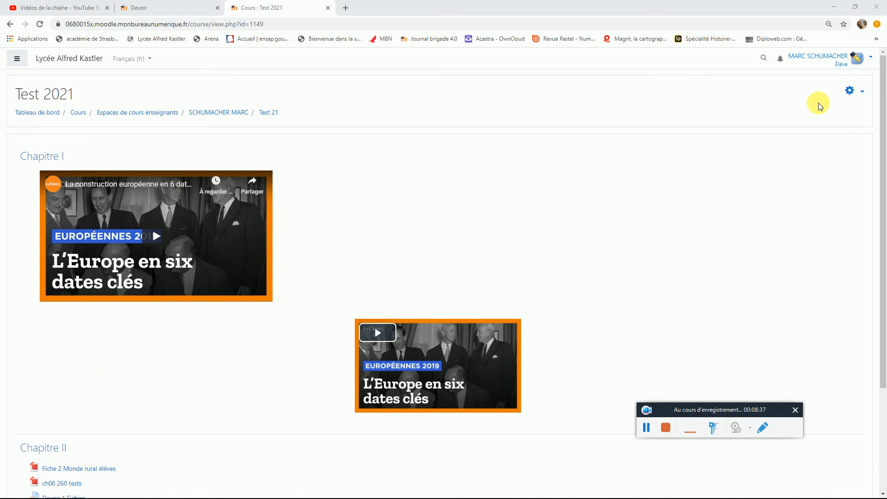
Step: Switch from the student role back to the normal role and view the course sections
left_click(861, 94)
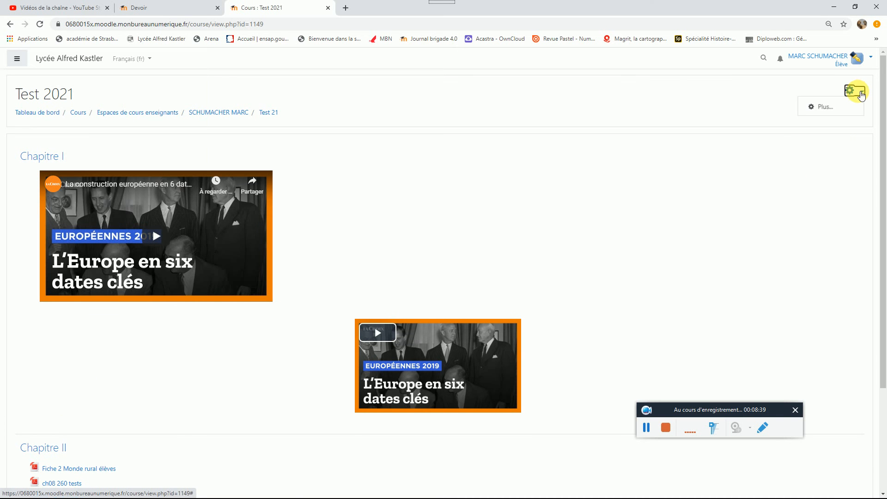
left_click(855, 59)
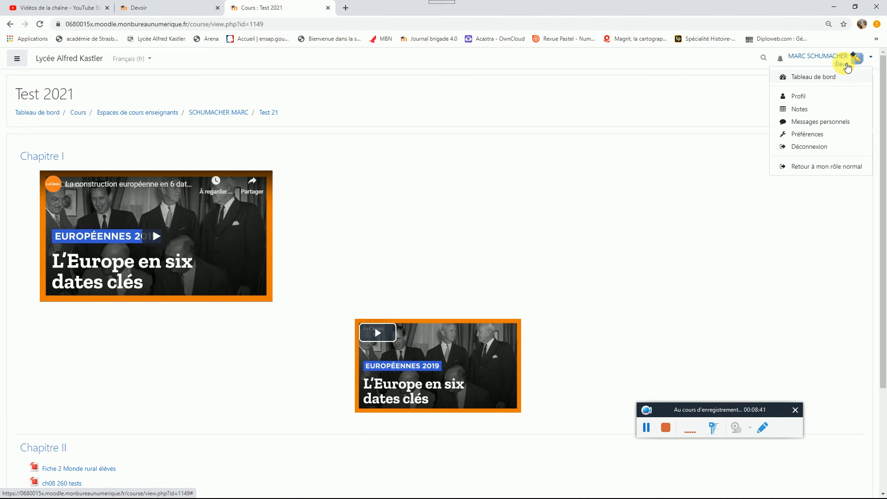
left_click(826, 166)
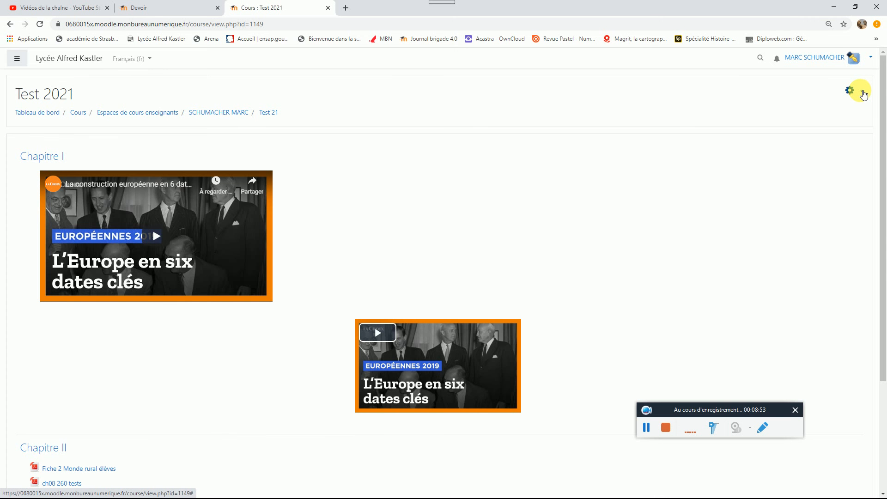
scroll(586, 208, "down", 2)
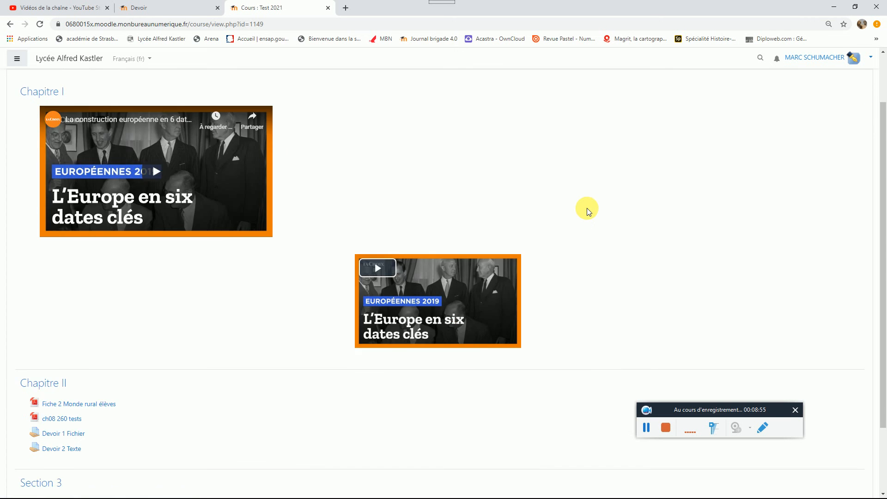
scroll(587, 208, "up", 2)
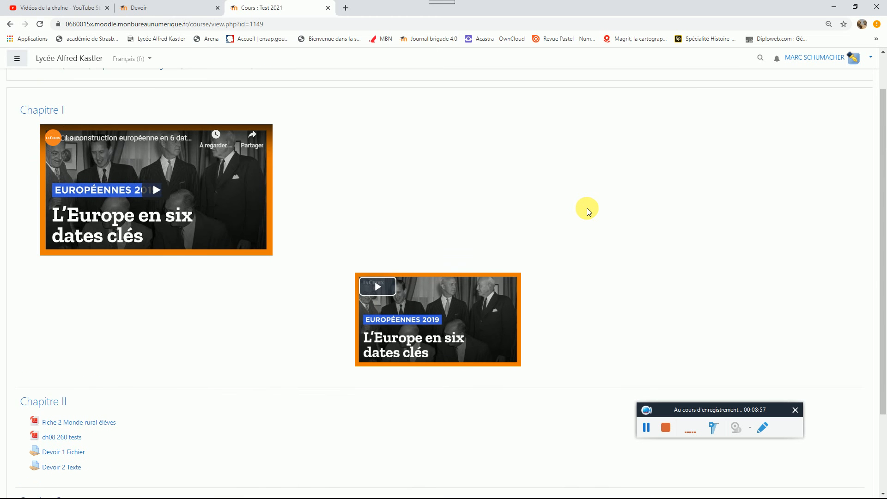